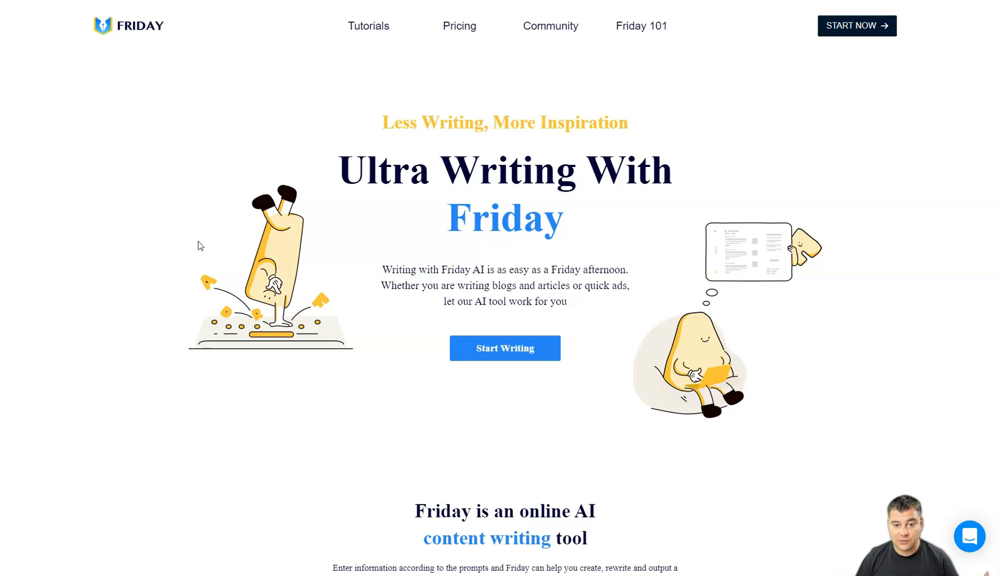
pyautogui.scroll(-1, 199, 245)
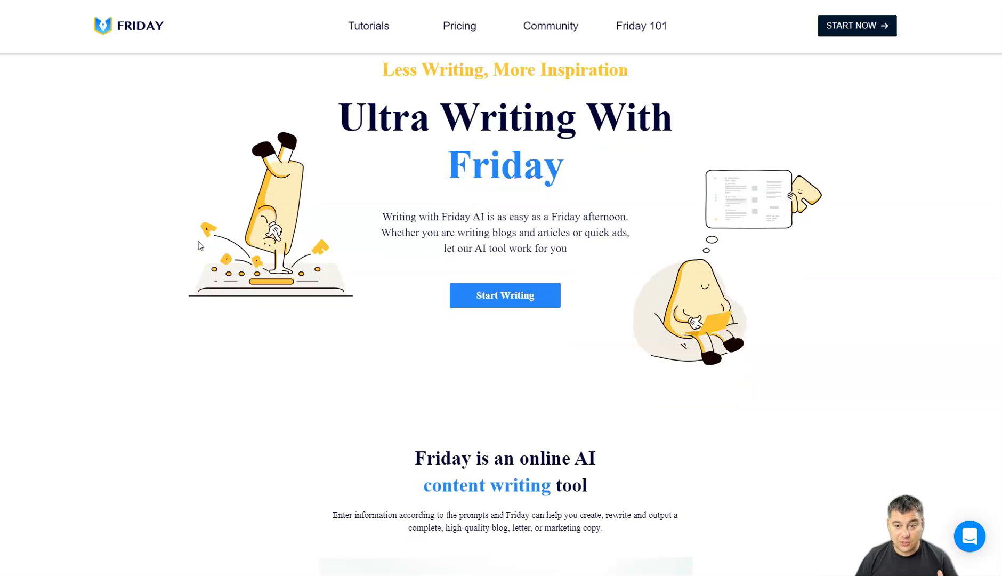
pyautogui.scroll(1, 199, 245)
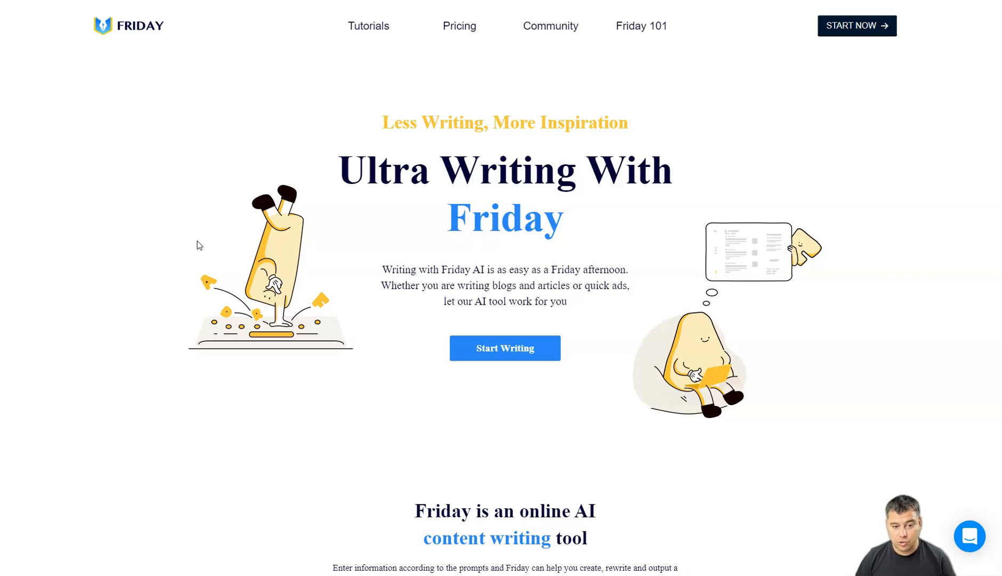
pyautogui.scroll(-3, 199, 244)
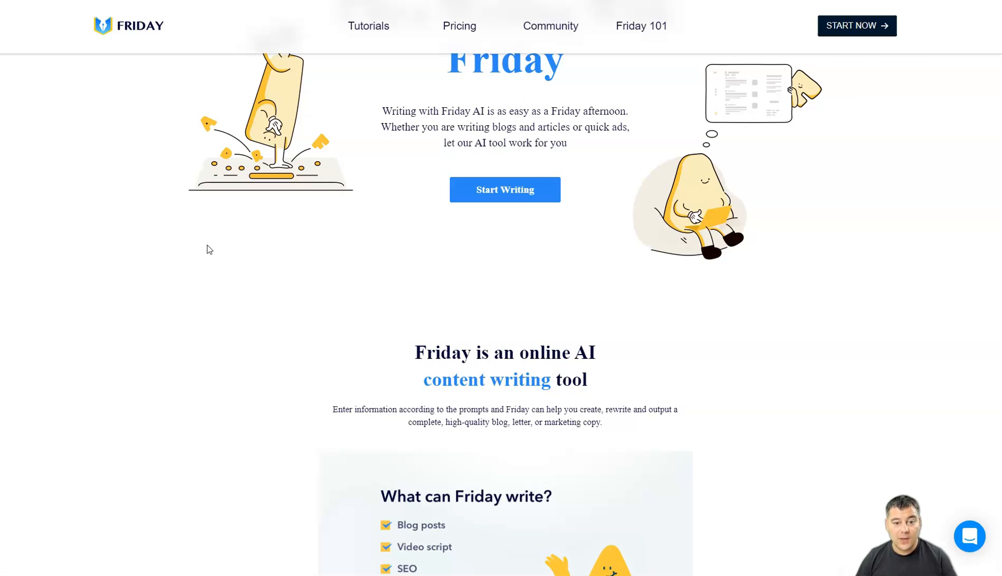
pyautogui.scroll(-2, 208, 249)
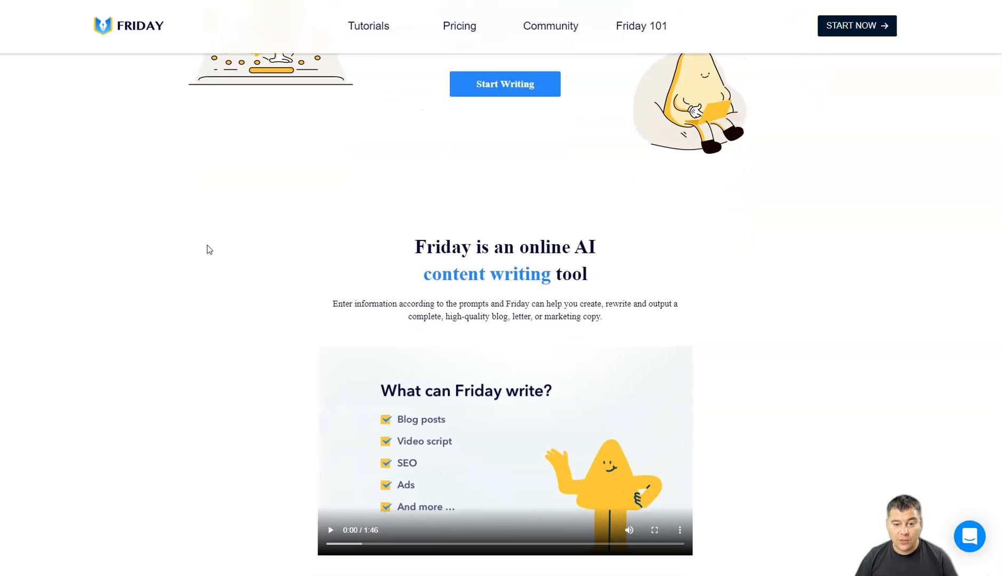
pyautogui.scroll(-1, 209, 249)
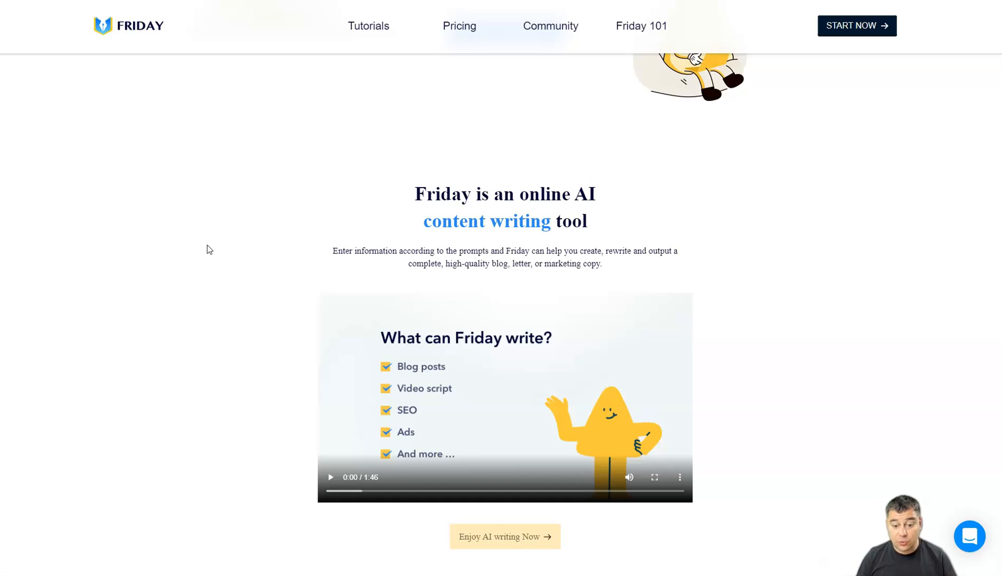
pyautogui.scroll(-5, 208, 249)
pyautogui.scroll(-5, 205, 248)
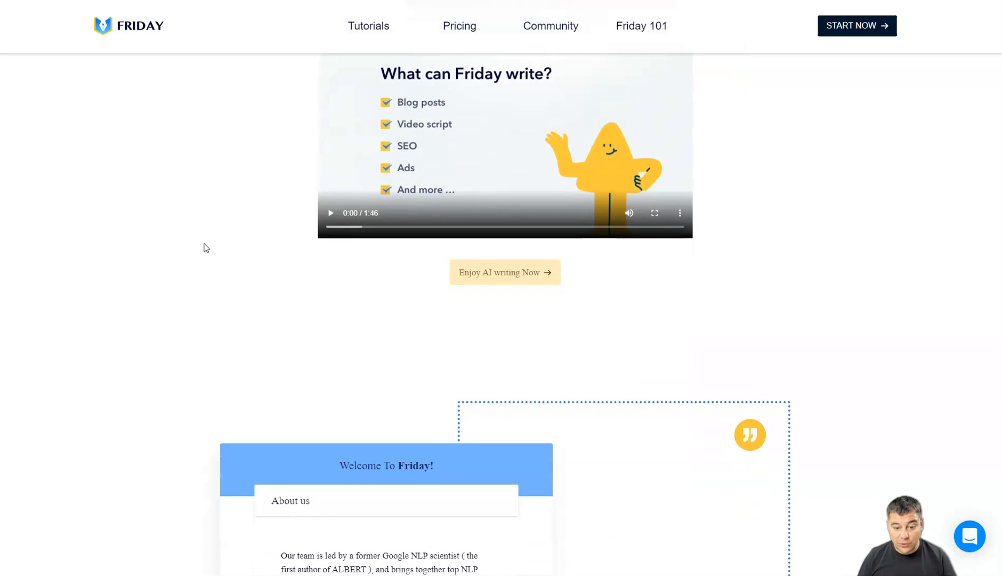
pyautogui.scroll(-5, 203, 248)
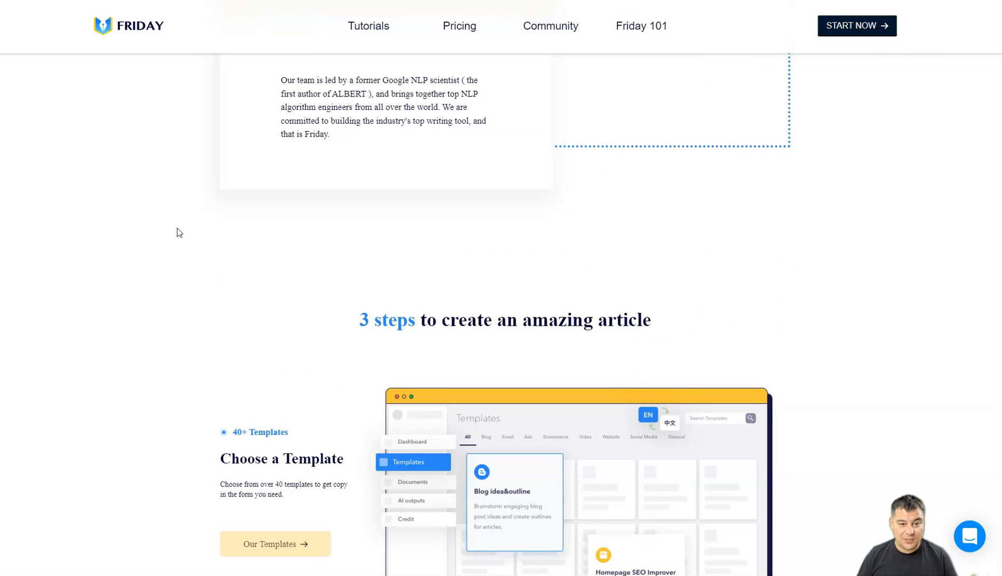
pyautogui.scroll(-2, 177, 228)
pyautogui.scroll(-2, 177, 227)
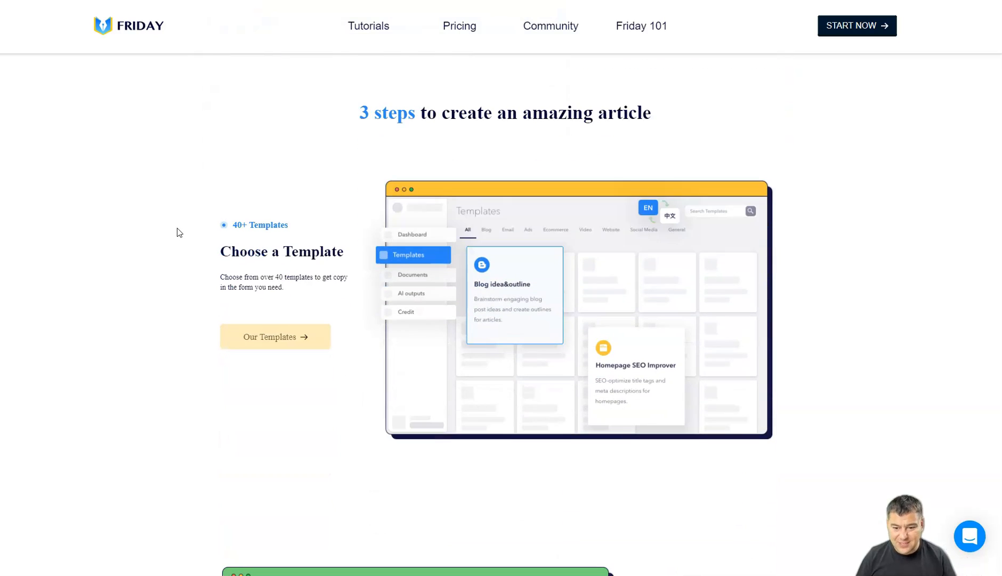
pyautogui.scroll(-1, 177, 228)
pyautogui.scroll(-1, 177, 227)
pyautogui.scroll(-1, 177, 227)
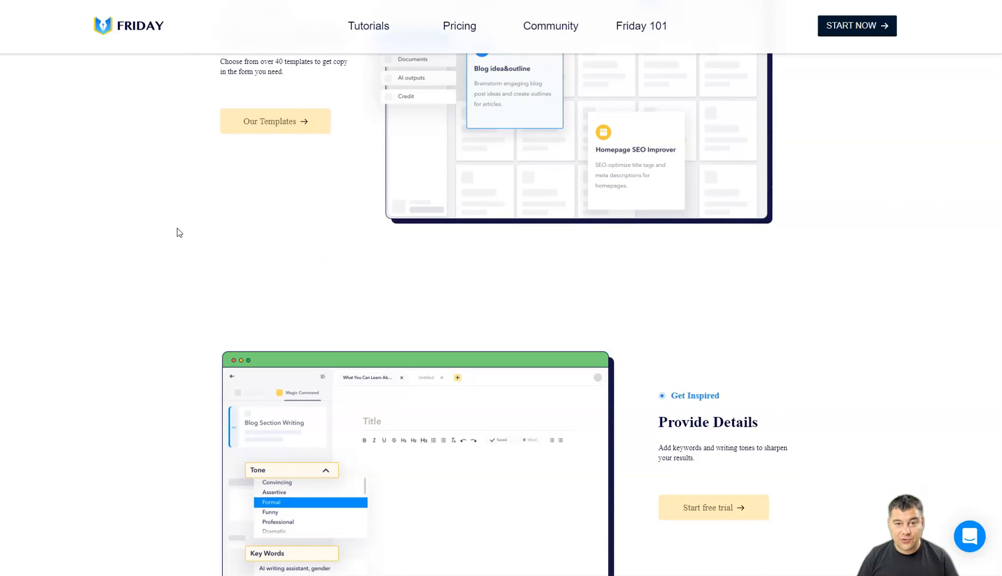
pyautogui.scroll(-1, 177, 228)
pyautogui.scroll(-1, 177, 228)
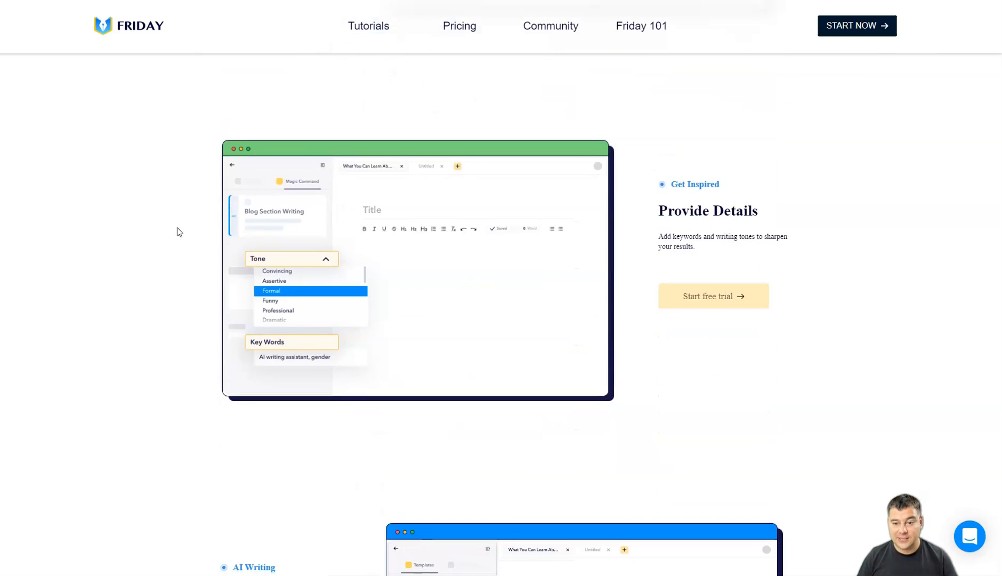
pyautogui.scroll(-1, 177, 227)
pyautogui.scroll(-1, 177, 227)
pyautogui.scroll(-1, 177, 228)
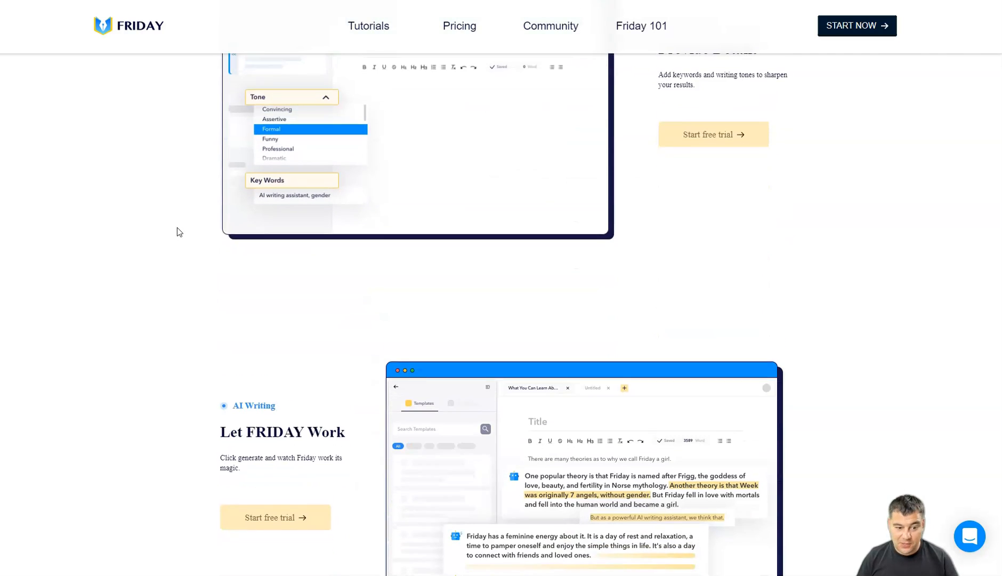
pyautogui.scroll(-1, 177, 227)
pyautogui.scroll(-1, 177, 227)
pyautogui.scroll(-1, 177, 228)
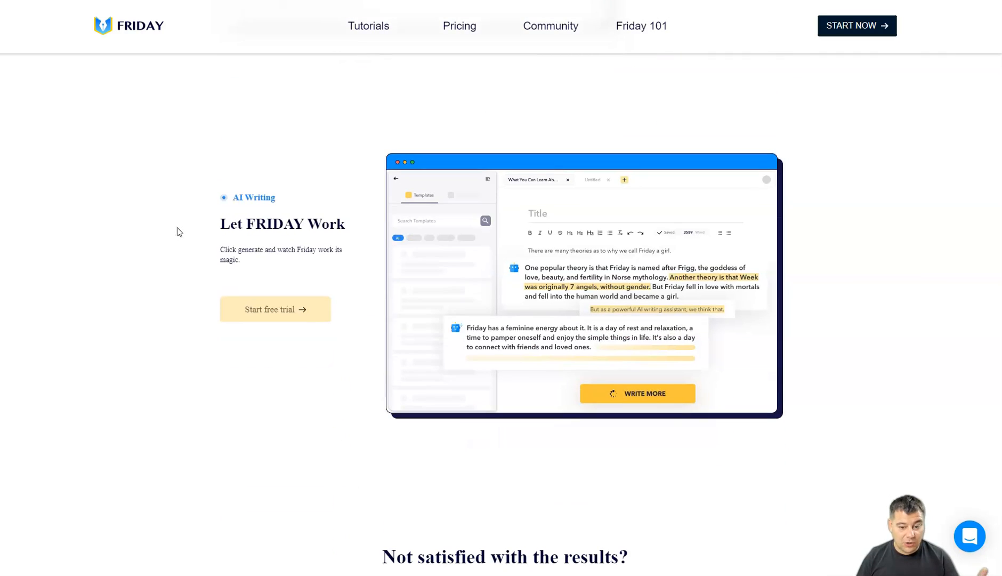
pyautogui.scroll(-1, 177, 227)
pyautogui.scroll(-1, 177, 231)
pyautogui.scroll(-1, 177, 231)
pyautogui.scroll(-1, 177, 231)
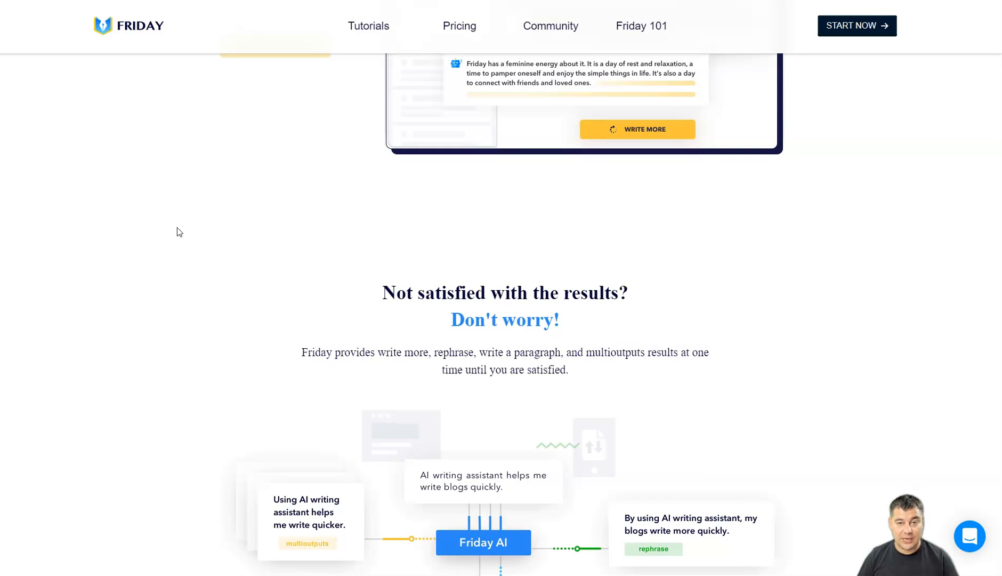
pyautogui.scroll(-3, 177, 232)
pyautogui.scroll(-1, 177, 231)
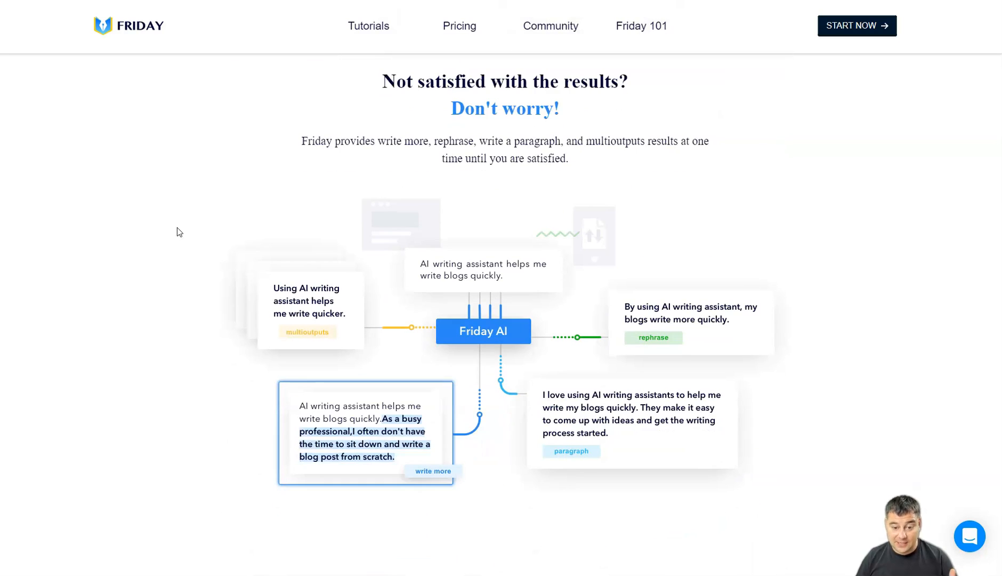
pyautogui.scroll(-1, 177, 231)
pyautogui.scroll(-1, 177, 231)
pyautogui.scroll(-3, 177, 231)
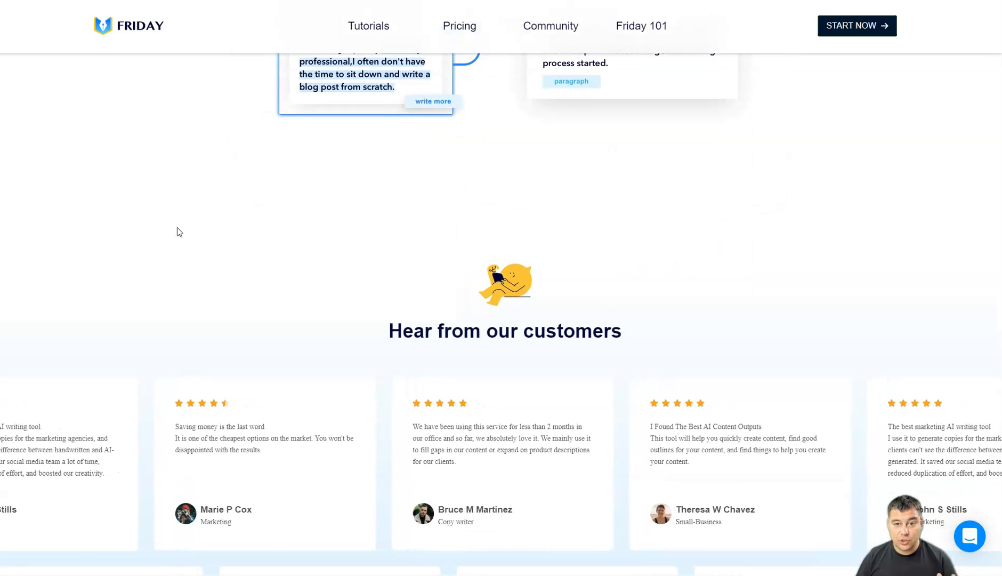
pyautogui.scroll(4, 177, 231)
pyautogui.scroll(4, 177, 231)
pyautogui.scroll(2, 177, 231)
pyautogui.scroll(4, 177, 232)
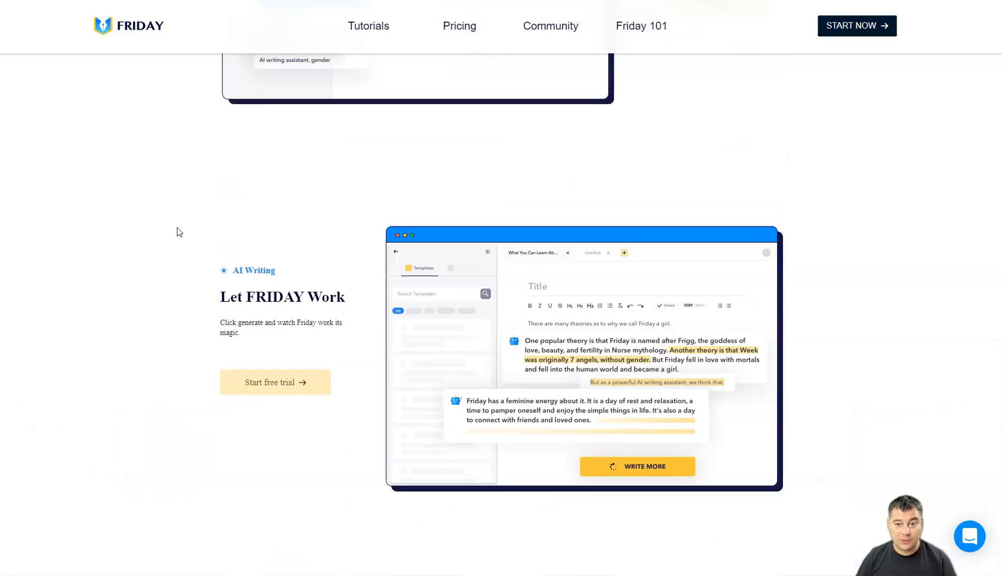
pyautogui.scroll(4, 177, 231)
pyautogui.scroll(4, 177, 231)
pyautogui.scroll(4, 177, 231)
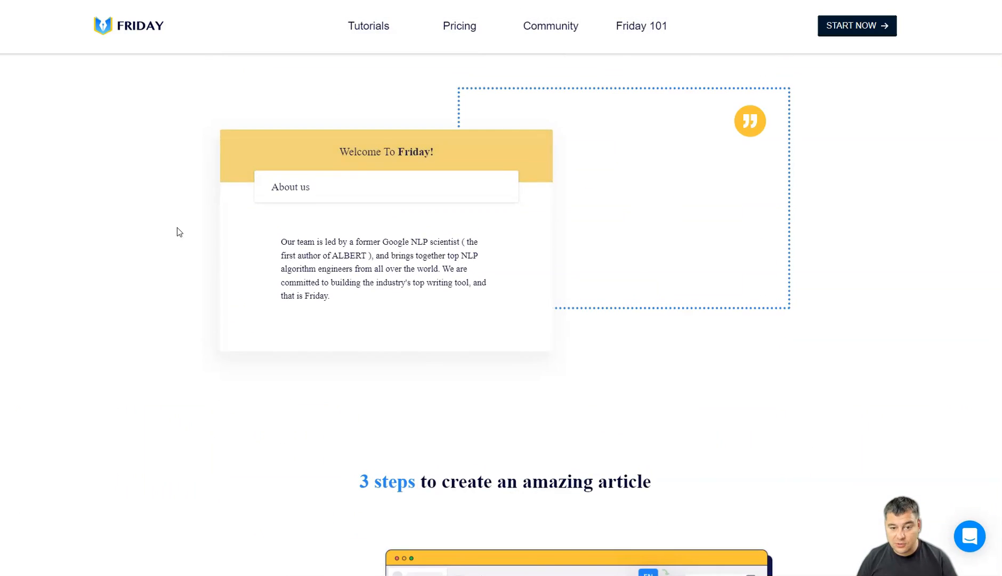
pyautogui.scroll(4, 177, 231)
pyautogui.scroll(4, 177, 232)
pyautogui.scroll(3, 177, 231)
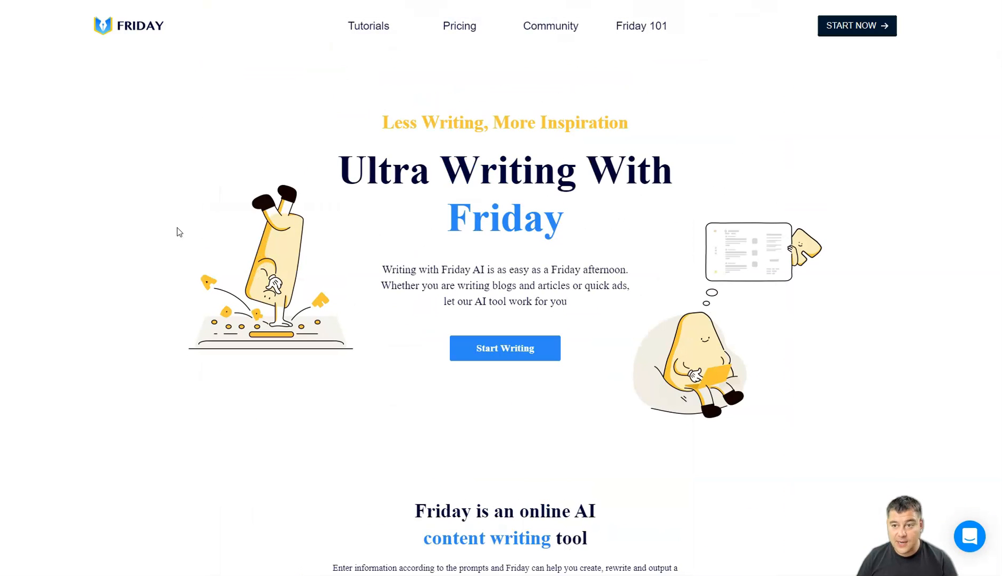
# Step: Enter the writing-template dashboard via START NOW in the header
pyautogui.click(857, 20)
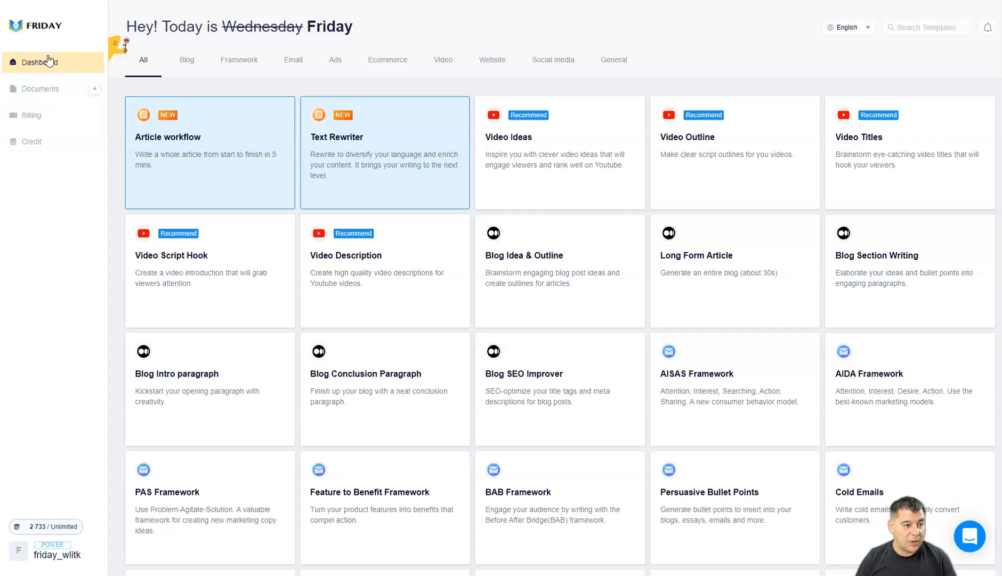
pyautogui.scroll(-1, 465, 239)
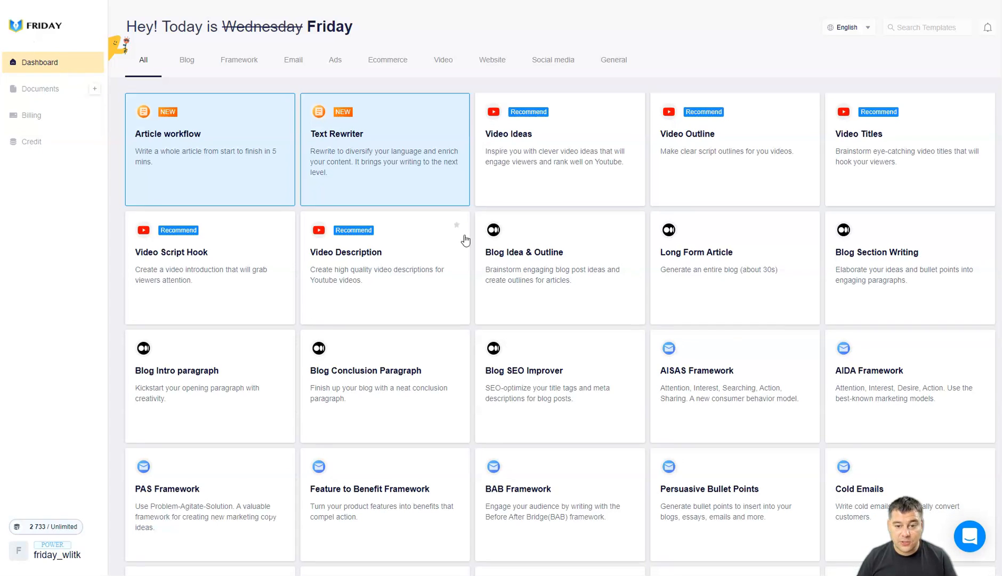
pyautogui.scroll(-8, 465, 239)
pyautogui.scroll(-6, 509, 313)
pyautogui.scroll(-3, 540, 336)
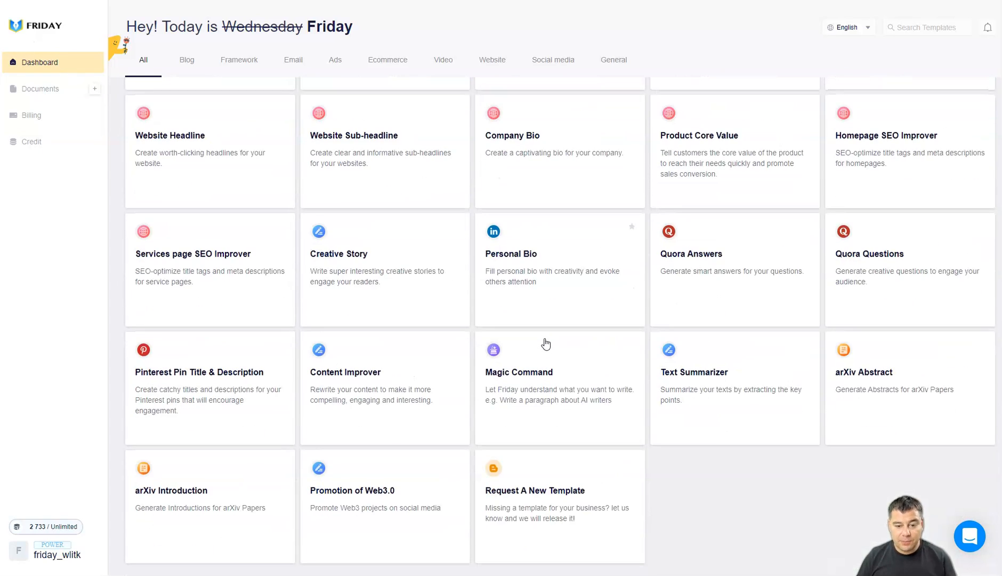
pyautogui.scroll(4, 546, 344)
pyautogui.scroll(4, 546, 343)
pyautogui.scroll(4, 546, 343)
pyautogui.scroll(3, 546, 338)
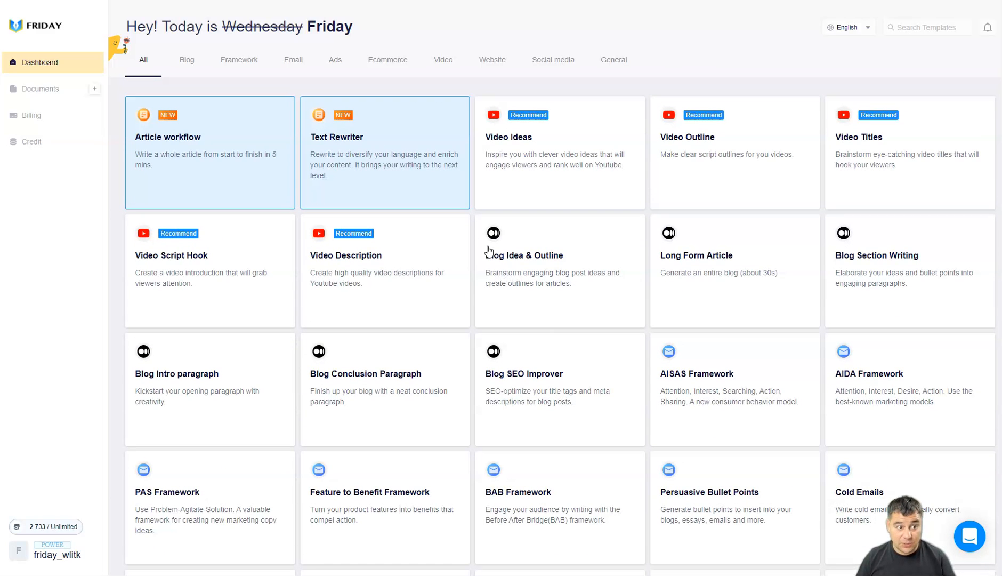
pyautogui.click(43, 88)
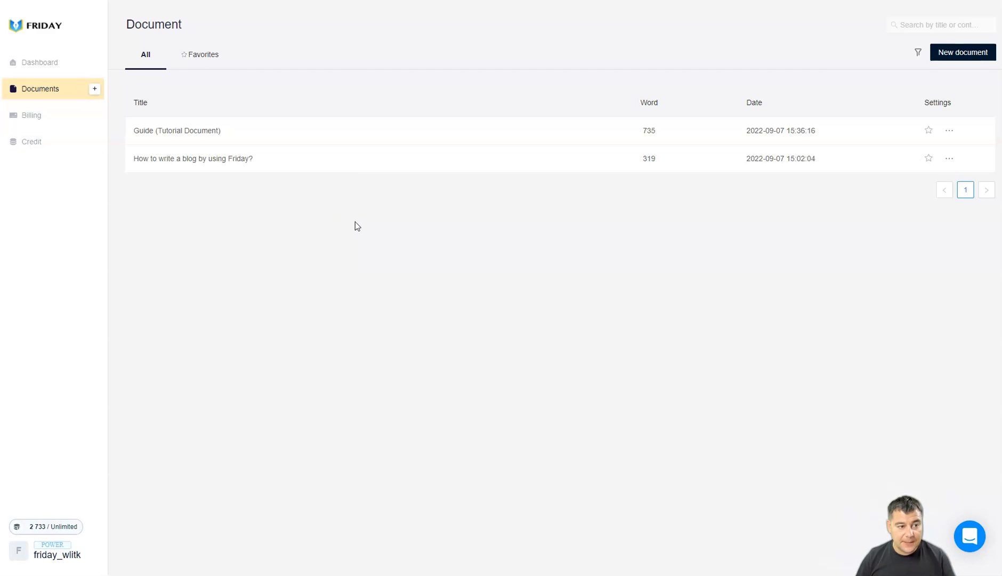
pyautogui.click(35, 115)
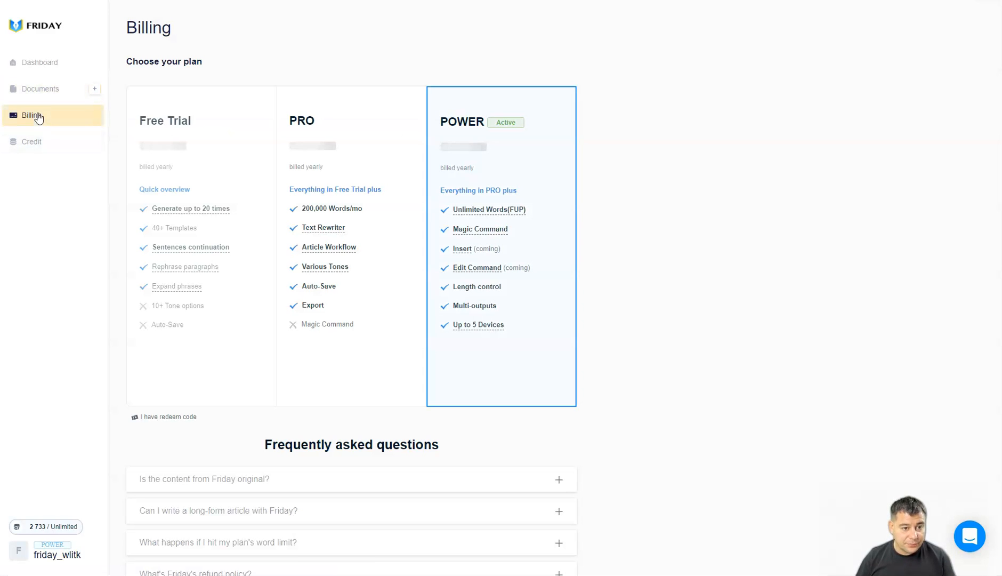
pyautogui.click(32, 141)
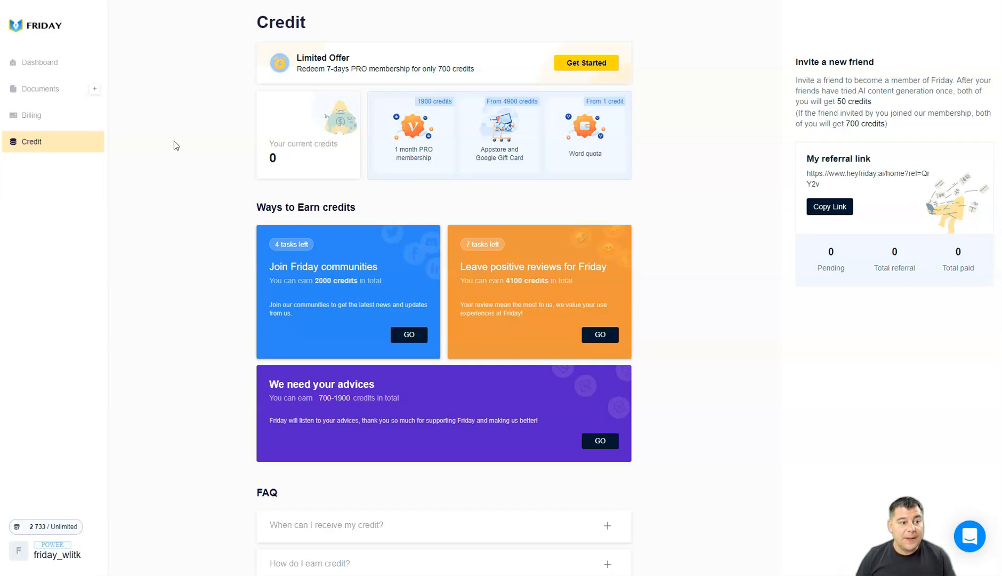
pyautogui.click(39, 62)
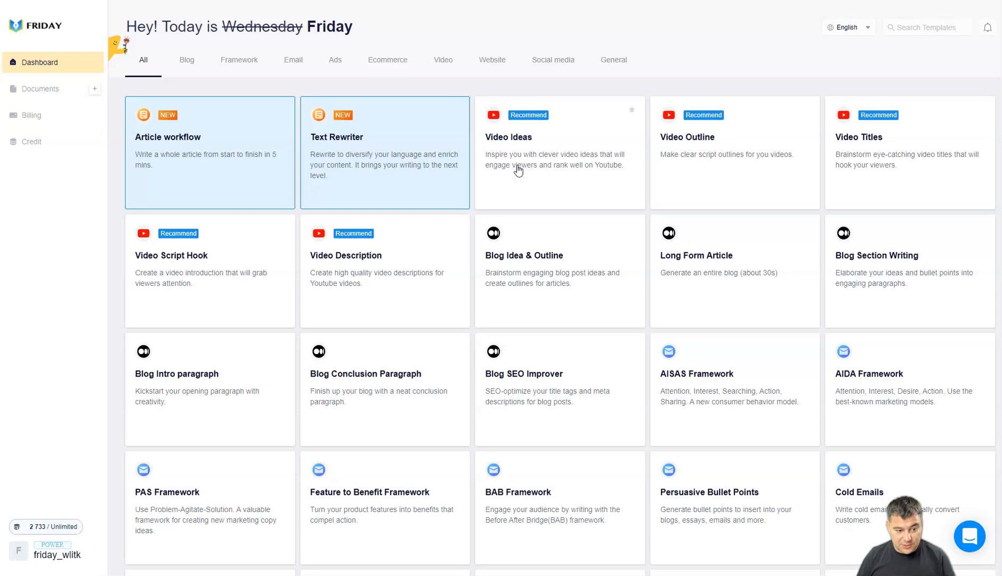
pyautogui.scroll(-3, 517, 170)
pyautogui.scroll(-2, 518, 171)
pyautogui.scroll(-2, 518, 170)
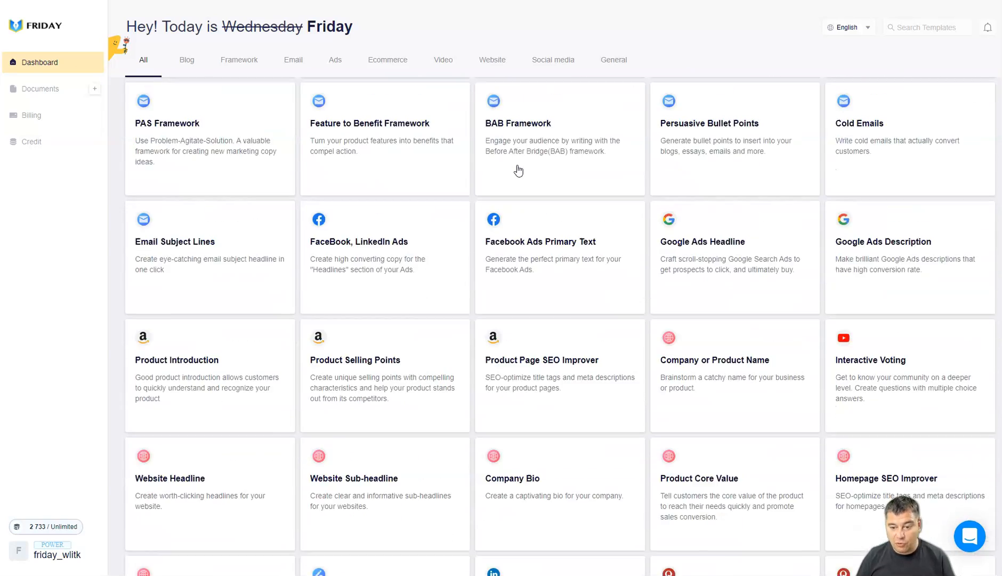
pyautogui.scroll(-2, 518, 170)
pyautogui.scroll(-2, 518, 171)
pyautogui.scroll(-2, 518, 170)
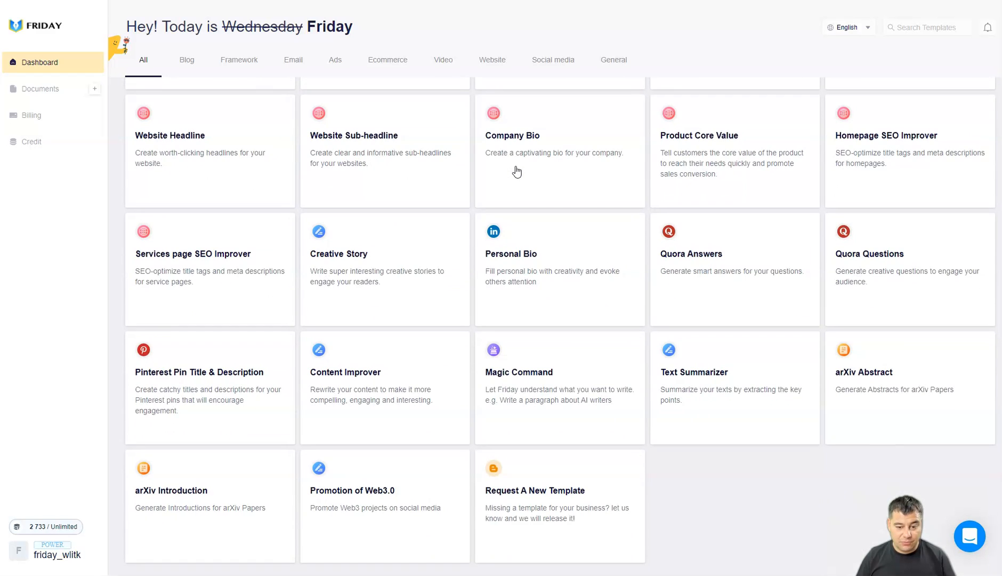
pyautogui.scroll(5, 517, 171)
pyautogui.scroll(4, 517, 171)
pyautogui.scroll(3, 517, 171)
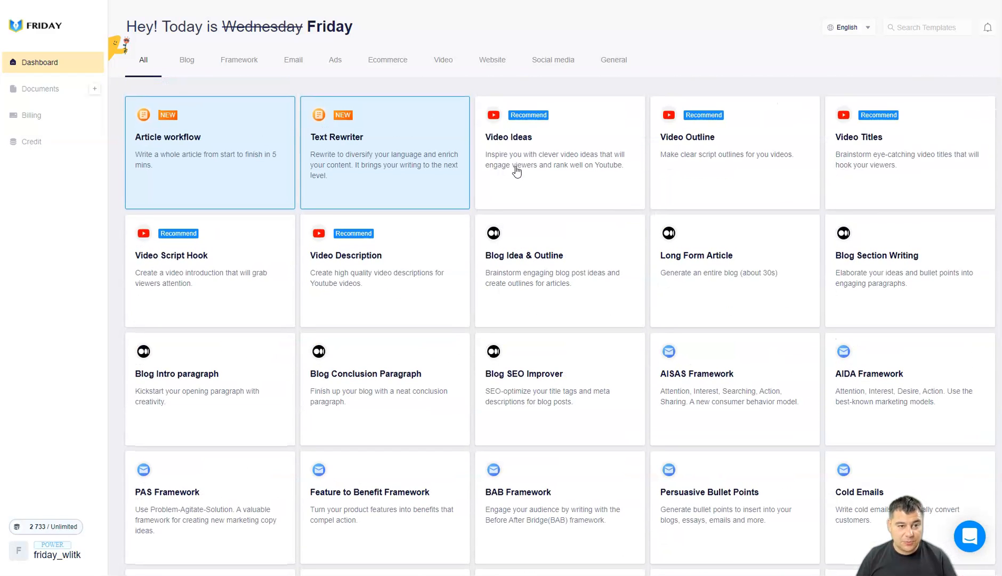
# Step: Filter the gallery to Blog templates, then to Framework templates like AIDA and PAS
pyautogui.click(183, 61)
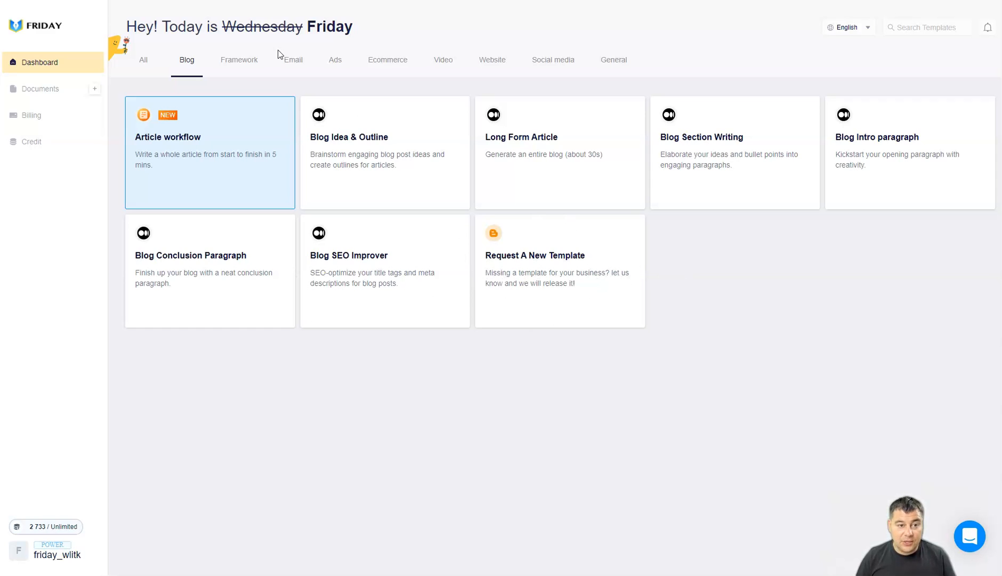
pyautogui.click(235, 62)
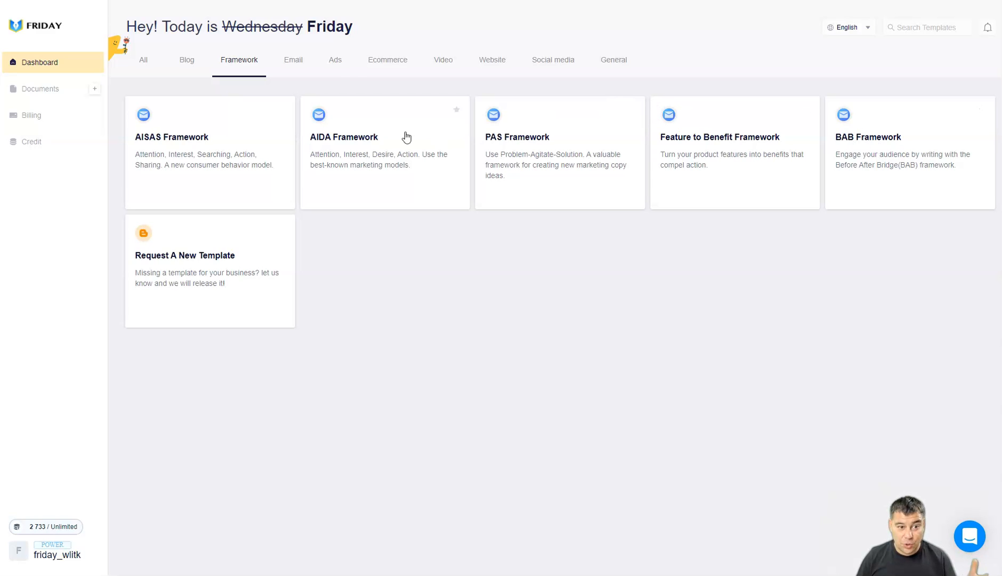
# Step: Filter the gallery to Email, then Ads, then Ecommerce templates
pyautogui.click(302, 61)
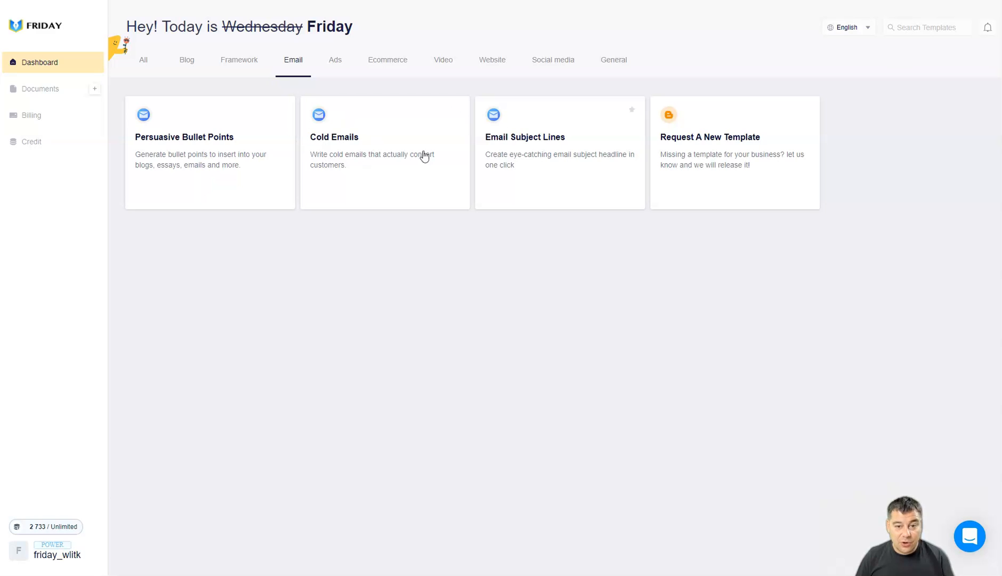
pyautogui.click(336, 67)
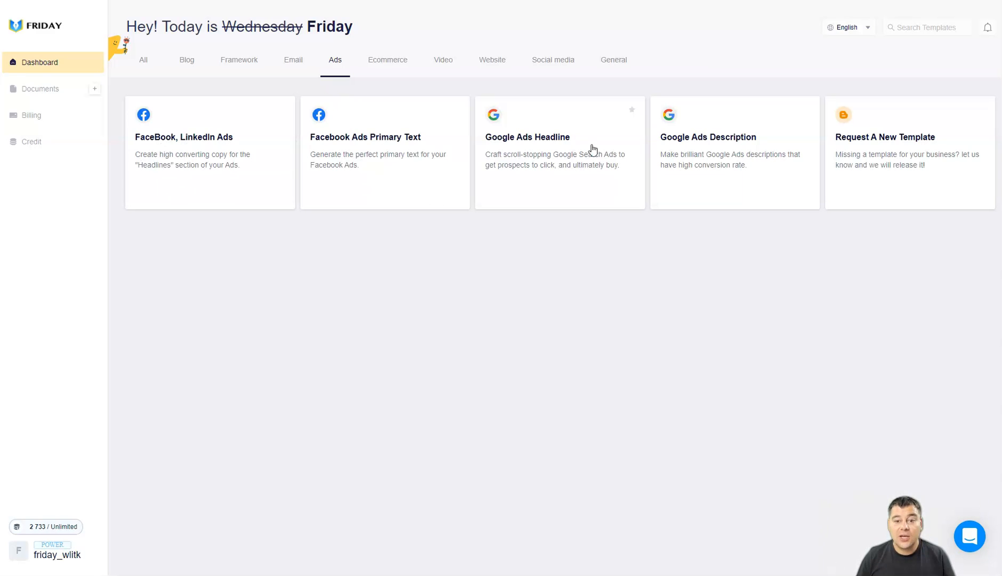
pyautogui.click(388, 60)
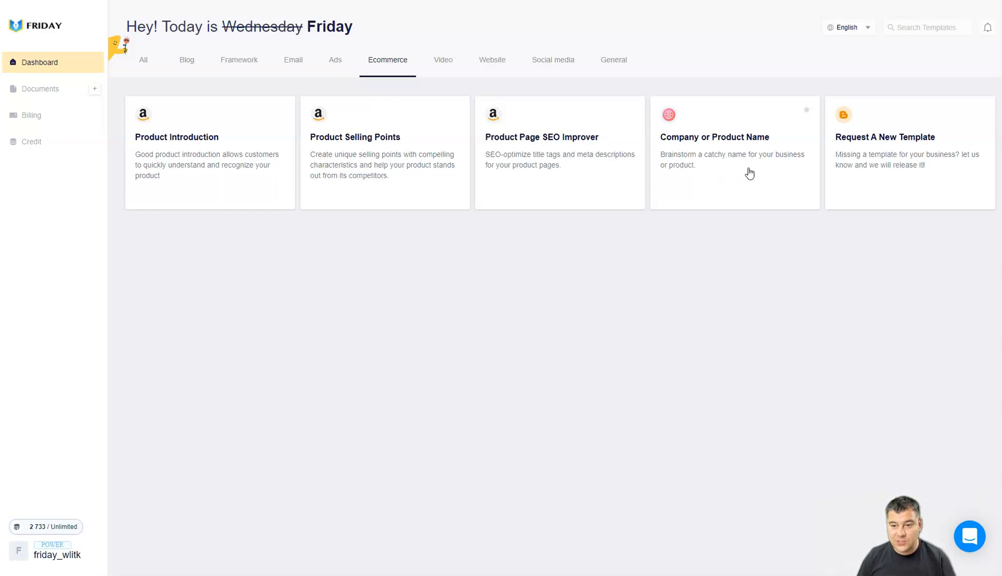
# Step: Browse the Video, Website, Social media and General categories, then return to Framework
pyautogui.click(439, 62)
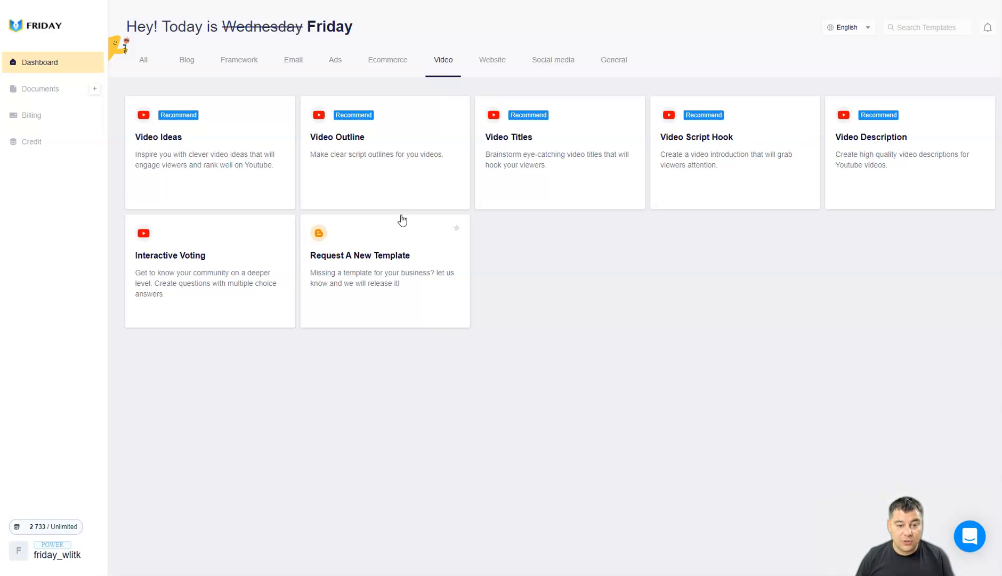
pyautogui.click(495, 64)
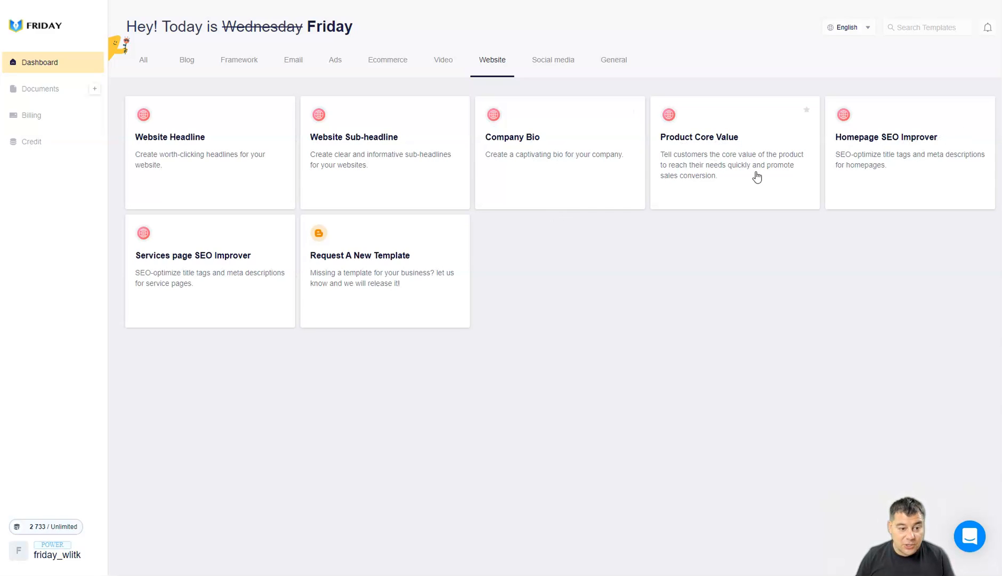
pyautogui.click(561, 63)
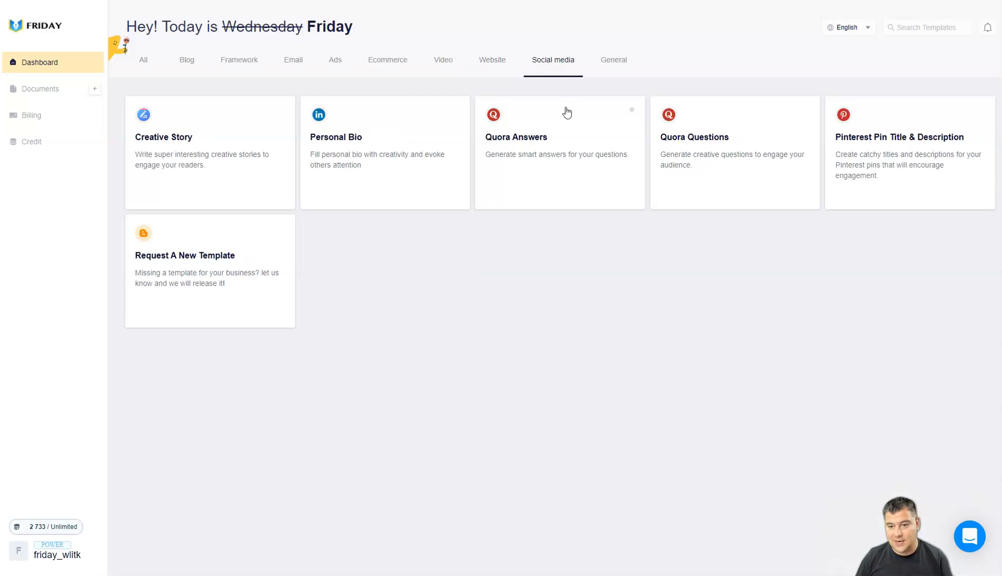
pyautogui.click(614, 60)
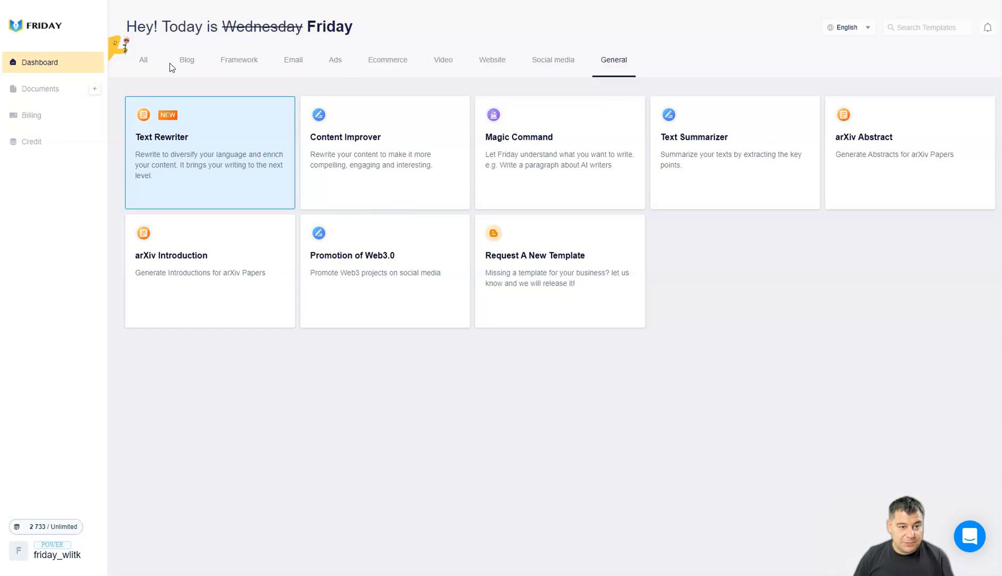
pyautogui.click(237, 61)
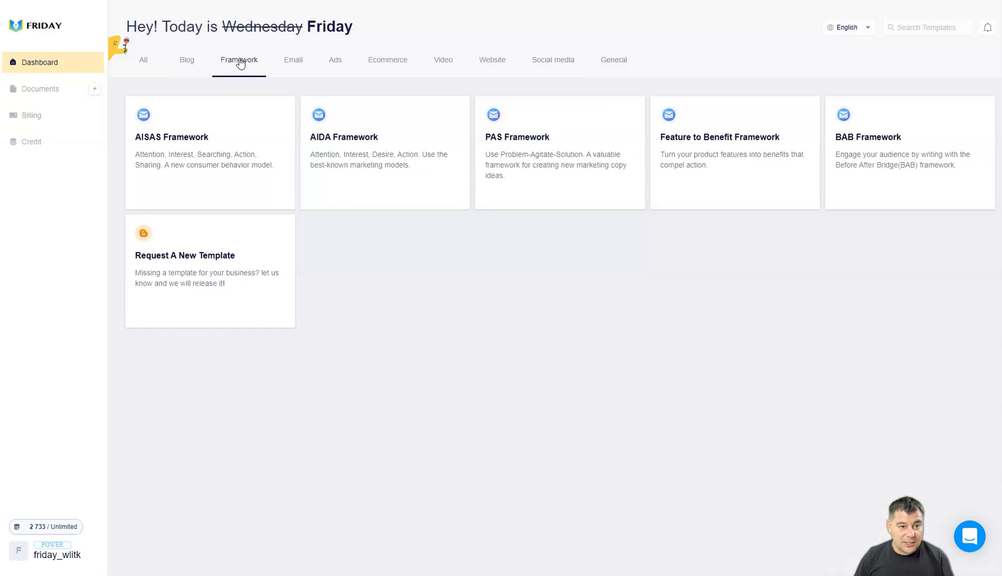
# Step: Start an AIDA Framework document with Humorous tone, description 'dog whistle' and name 'dwistle'
pyautogui.click(376, 165)
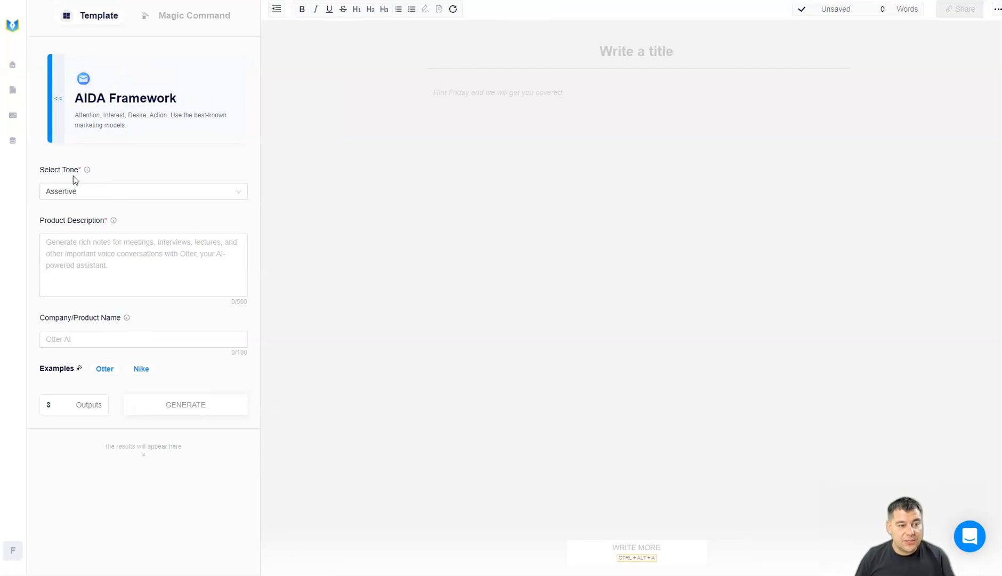
pyautogui.click(239, 193)
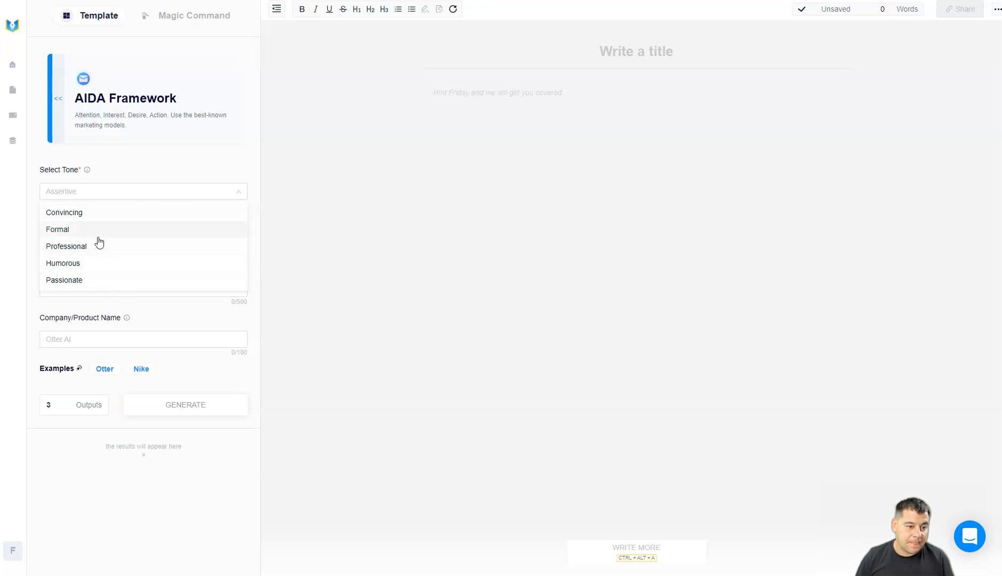
pyautogui.click(79, 263)
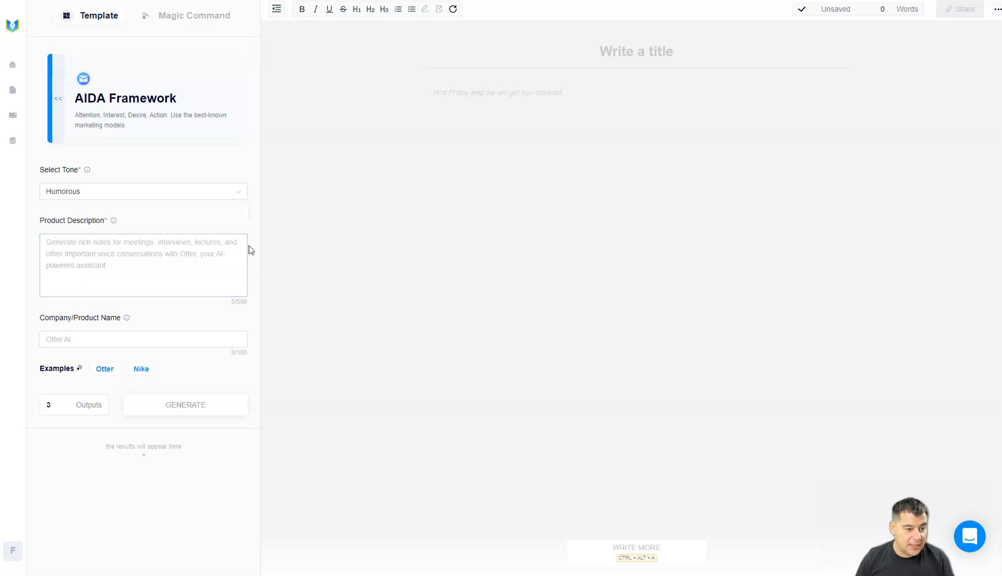
pyautogui.click(148, 262)
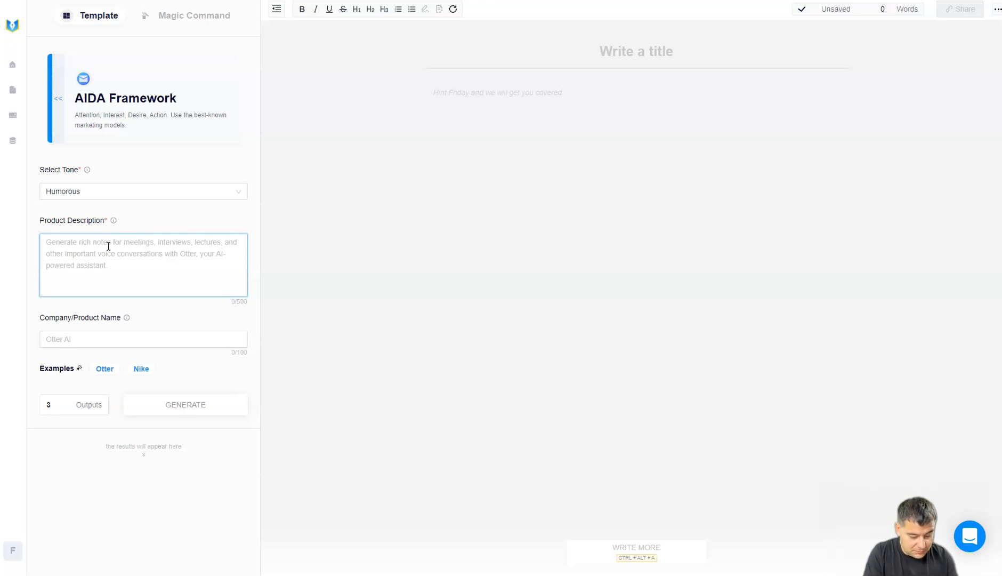
pyautogui.write('d')
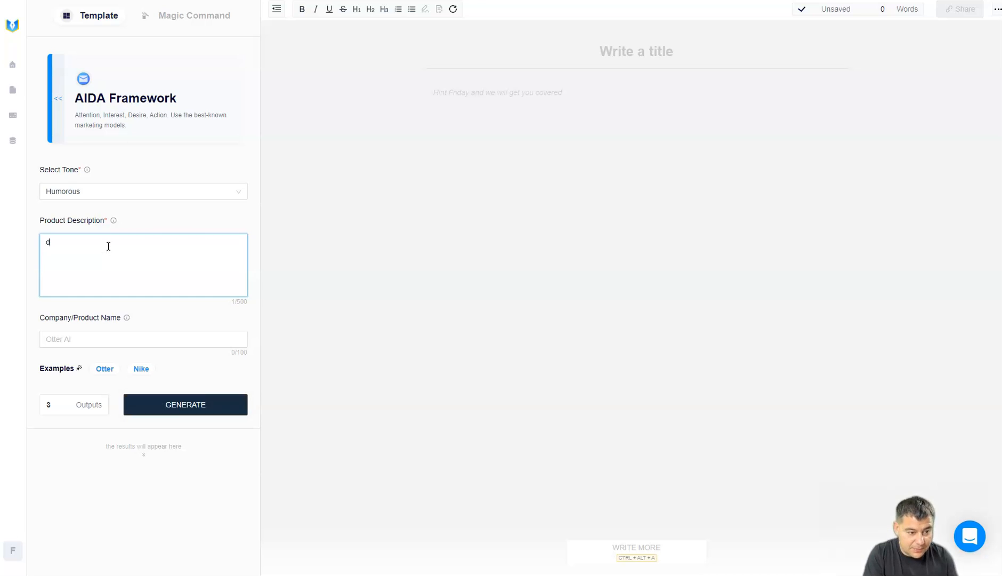
pyautogui.write('og')
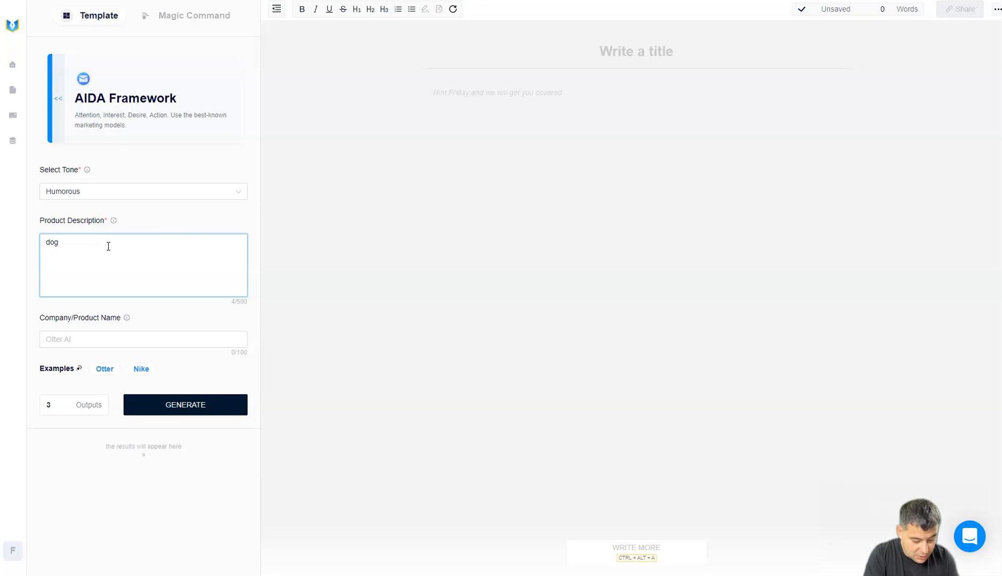
pyautogui.write('stle')
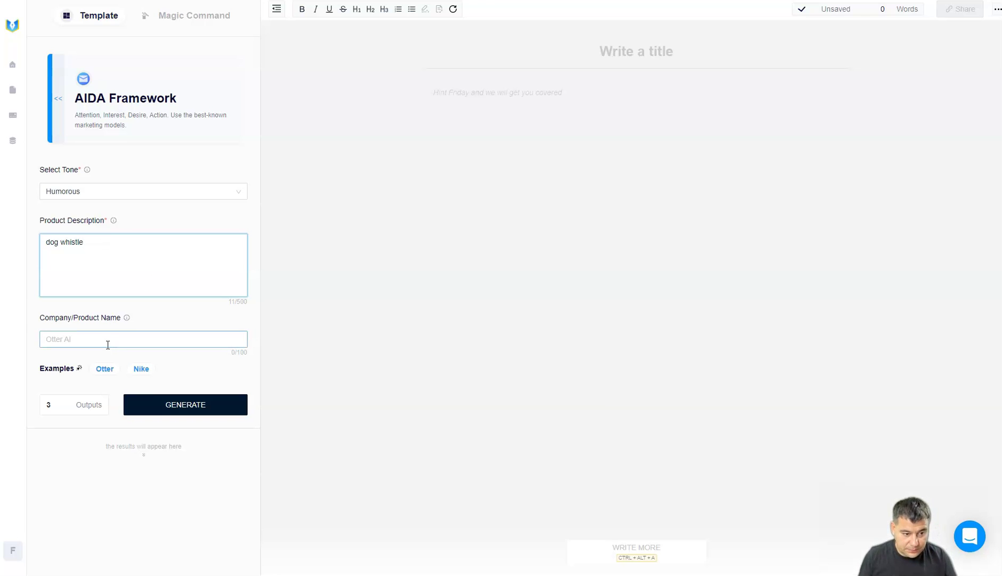
pyautogui.click(105, 340)
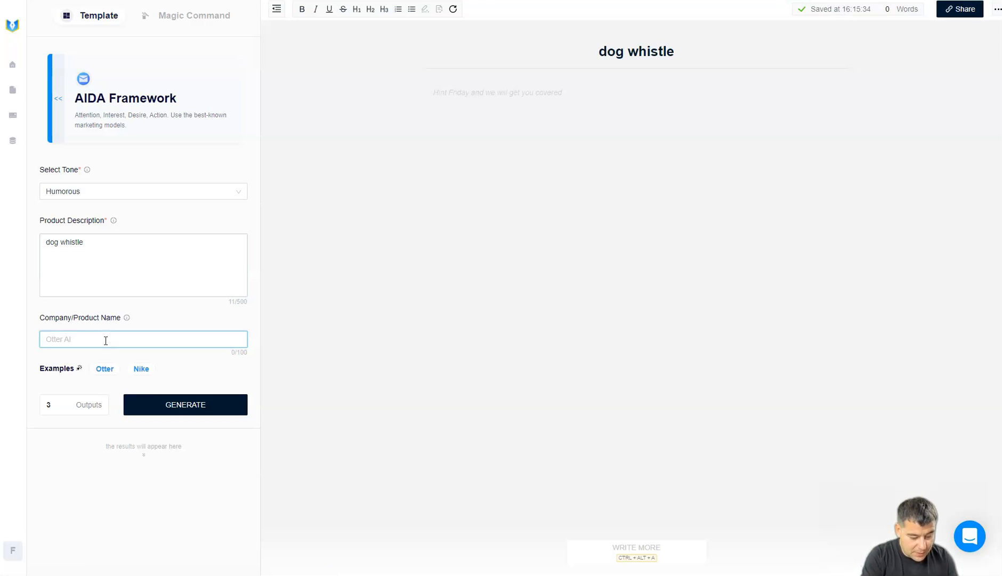
pyautogui.write('dwis')
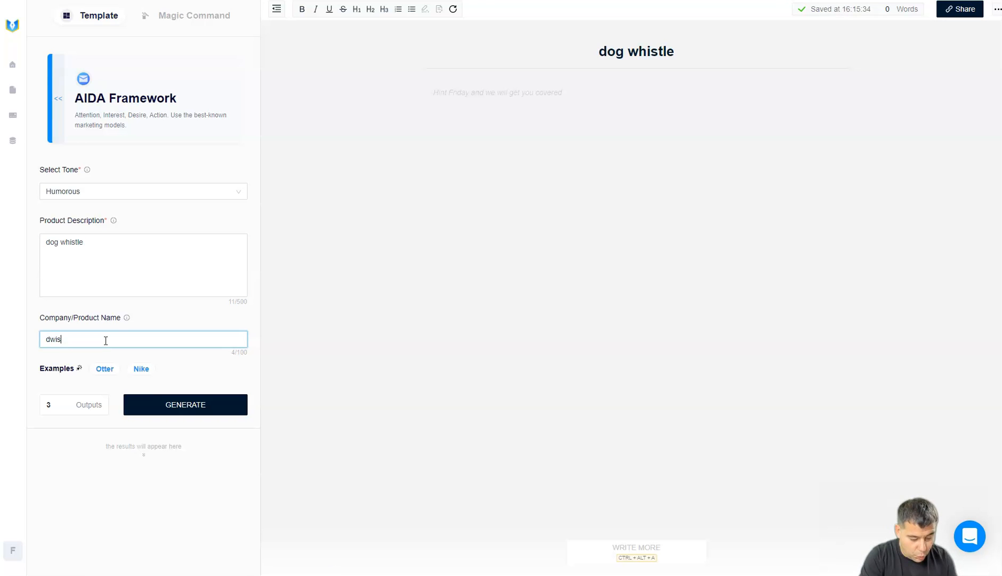
pyautogui.write('tle')
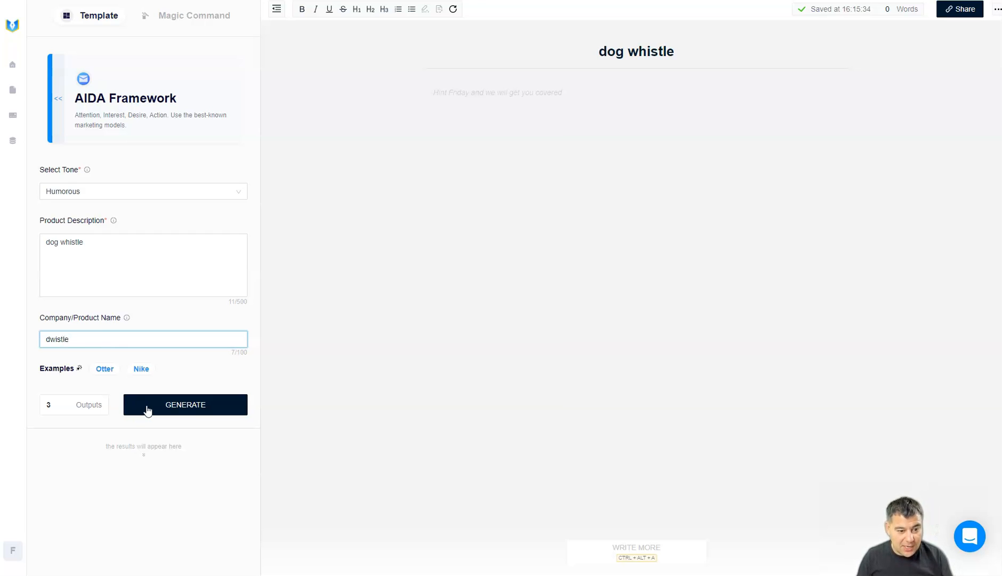
# Step: Generate the AIDA ad copy and review the 117-word version in the dog whistle document
pyautogui.click(147, 408)
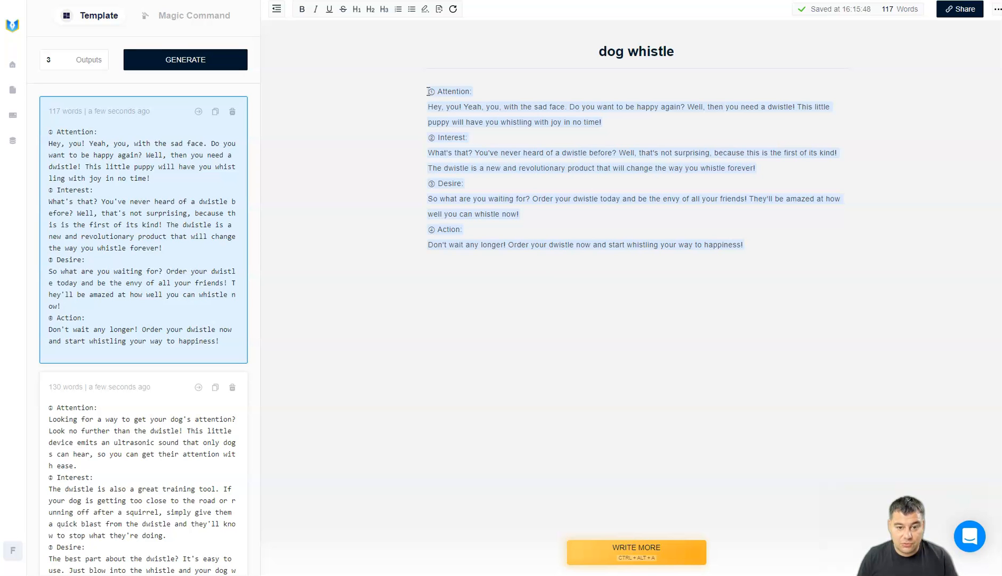
pyautogui.moveTo(426, 97); pyautogui.dragTo(705, 286)
pyautogui.click(651, 244)
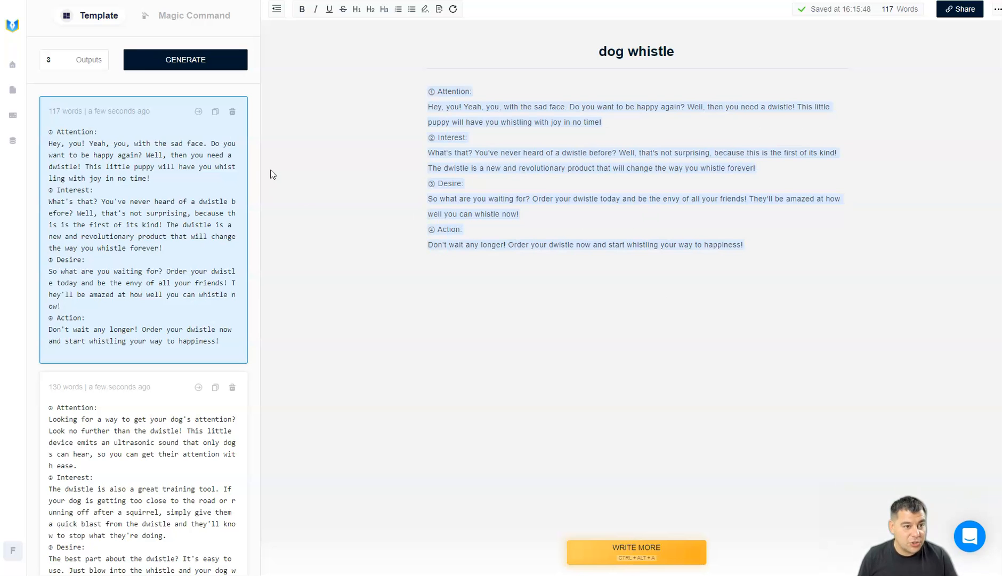
pyautogui.click(11, 69)
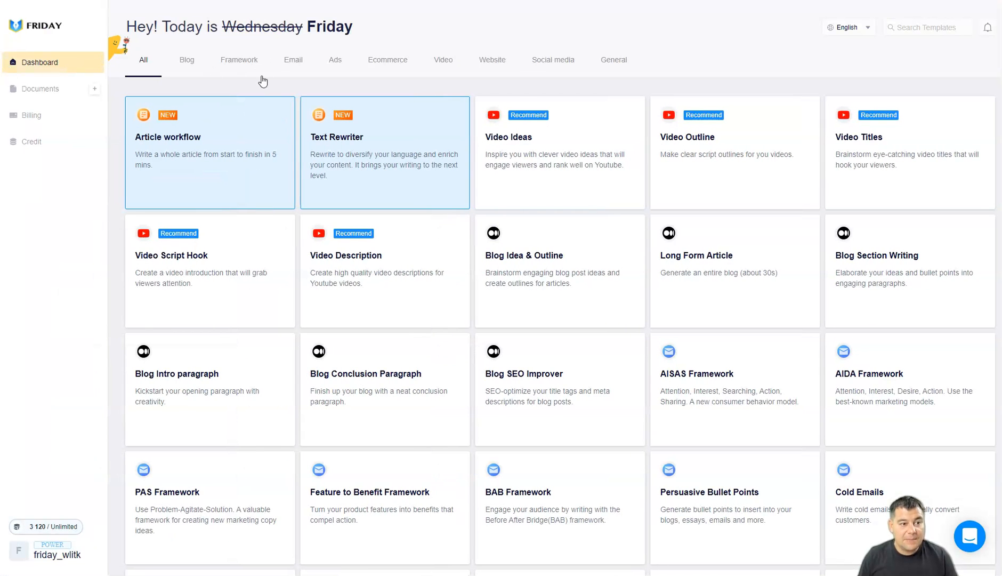
pyautogui.click(35, 91)
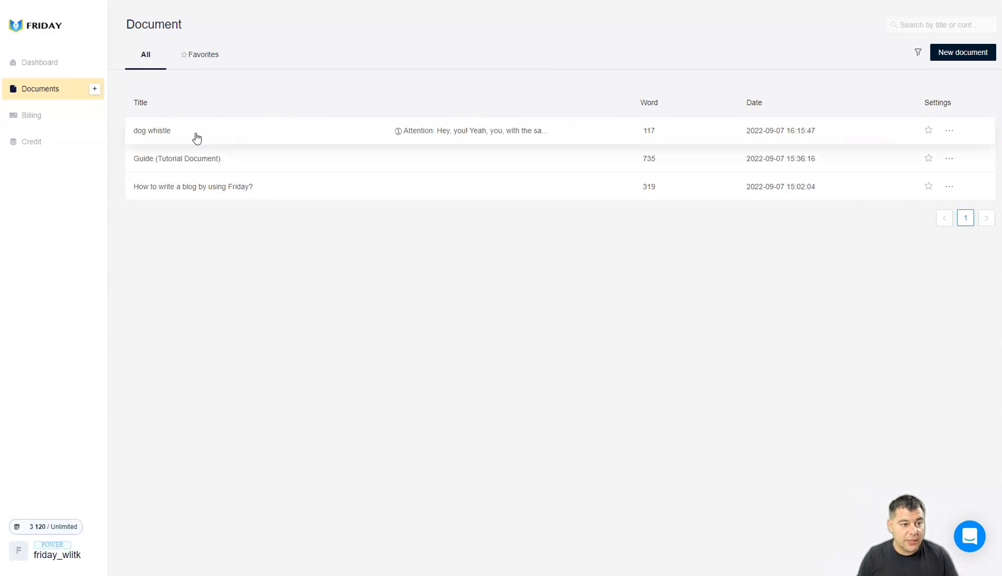
pyautogui.click(38, 62)
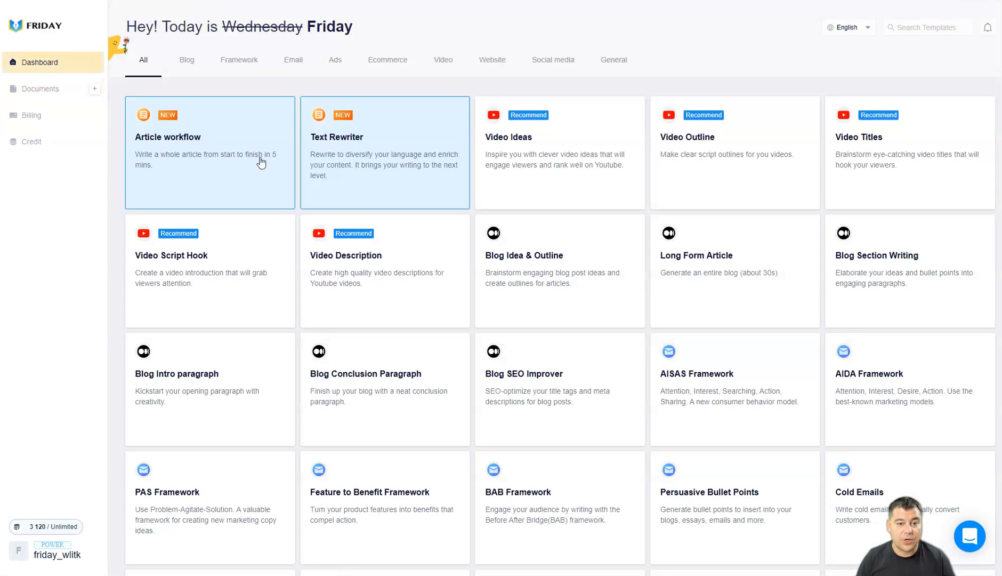
pyautogui.moveTo(384, 389)
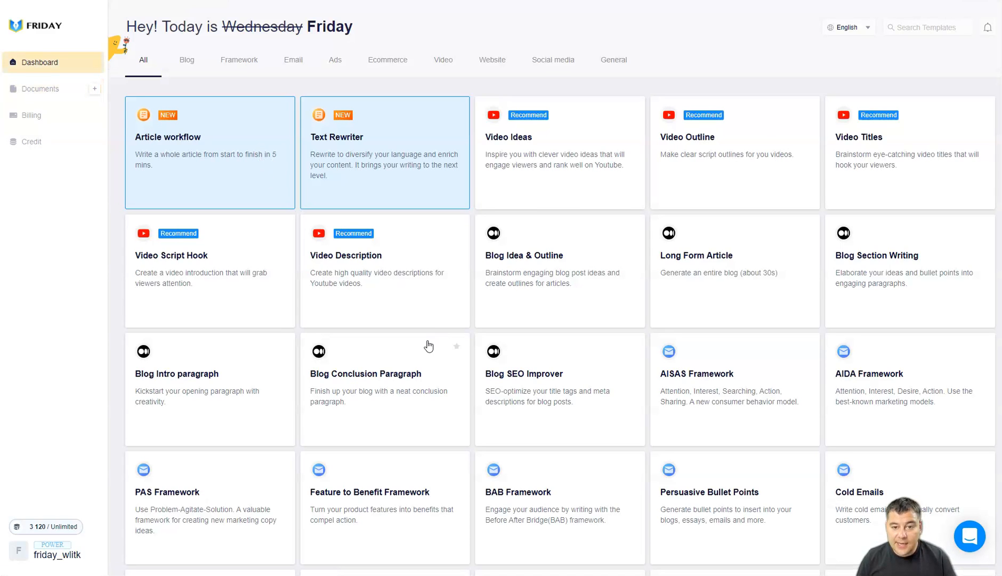
pyautogui.scroll(-10, 426, 288)
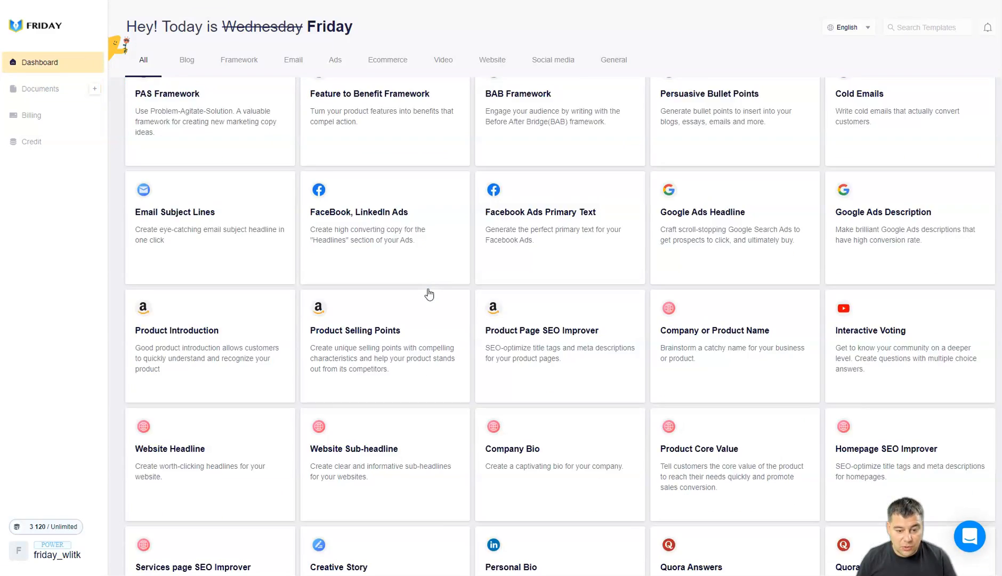
pyautogui.scroll(-5, 429, 294)
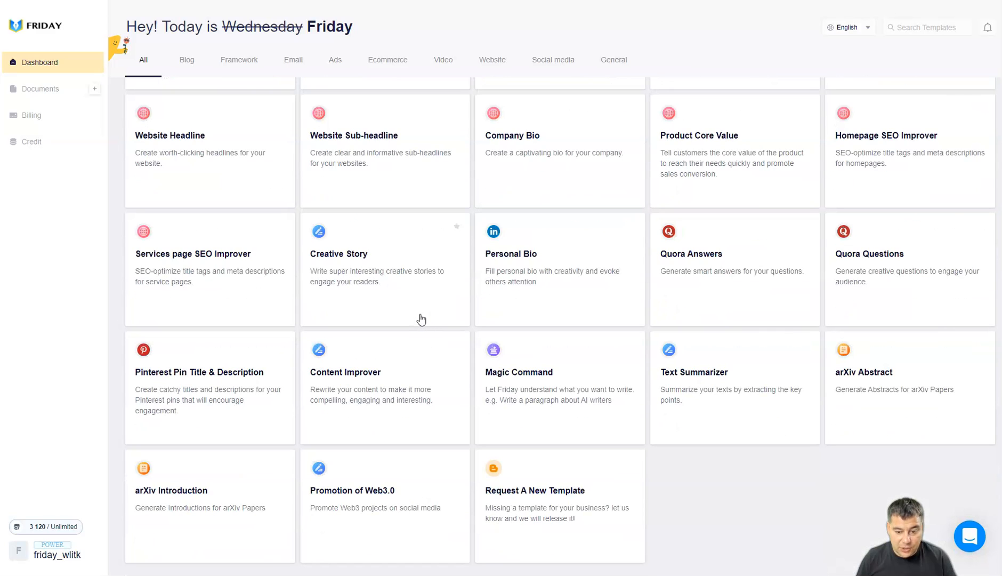
# Step: Generate a Passionate Magic Command story on self-driving cars in cities and insert the 182-word version
pyautogui.click(535, 399)
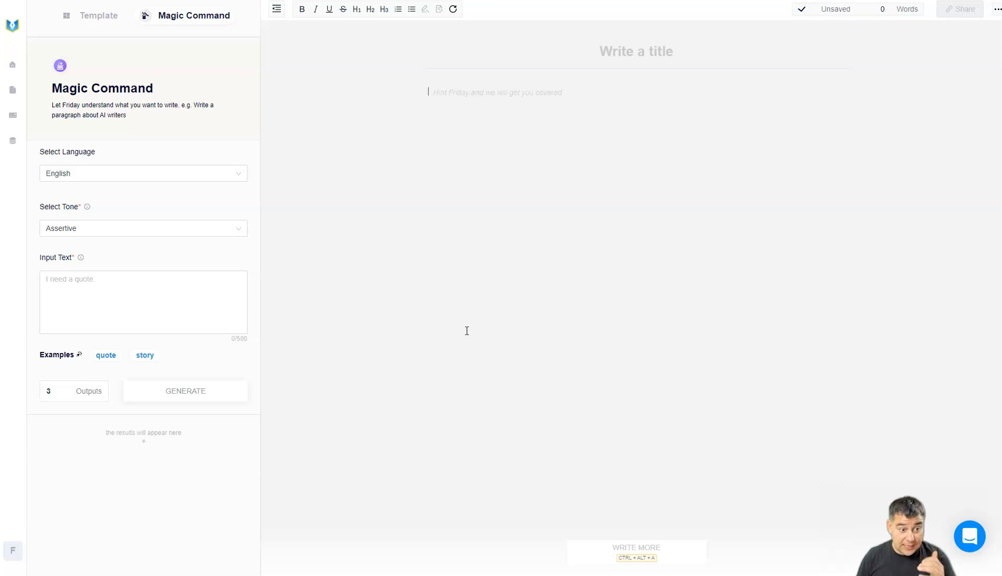
pyautogui.click(241, 231)
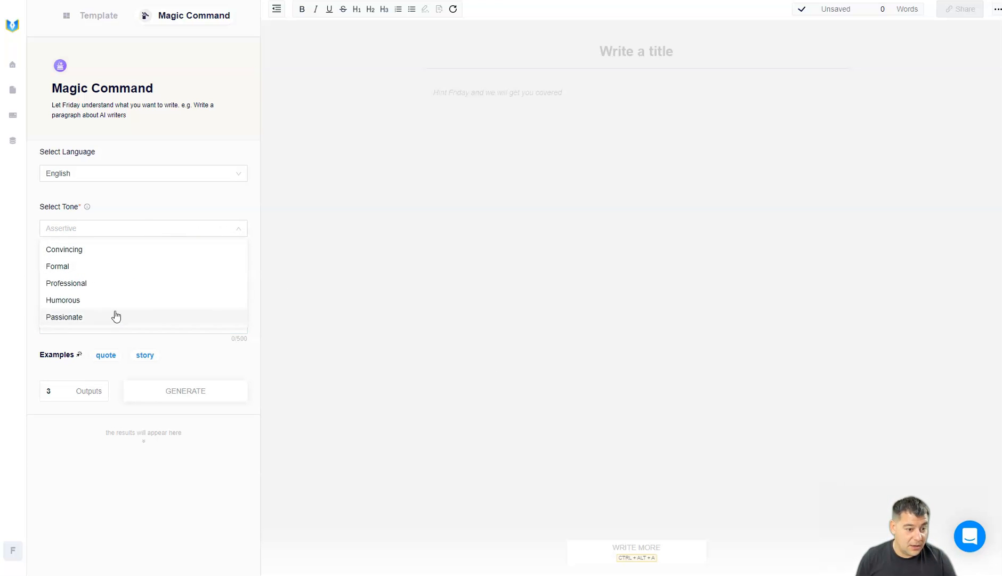
pyautogui.click(97, 317)
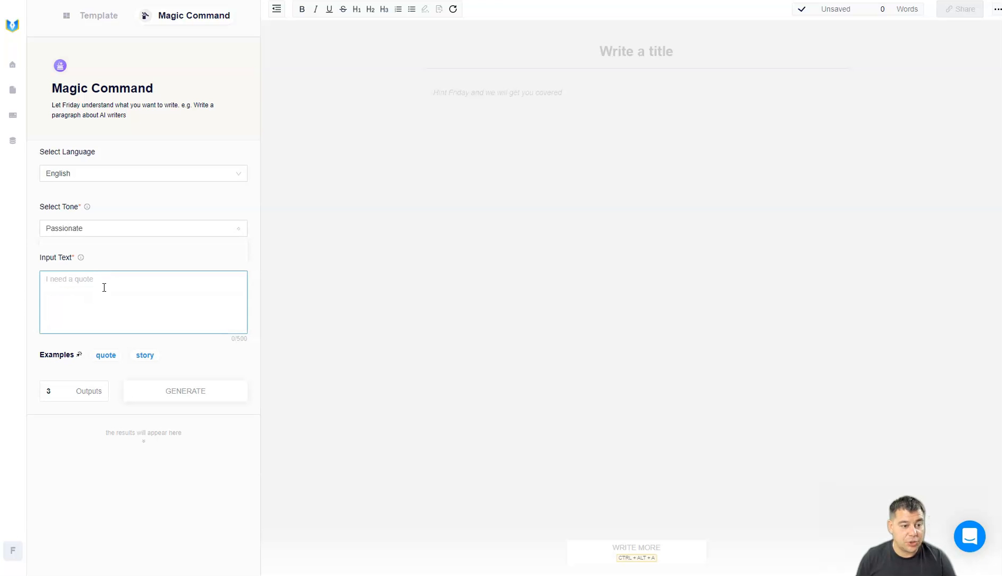
pyautogui.click(103, 288)
pyautogui.write('wrine a story ab')
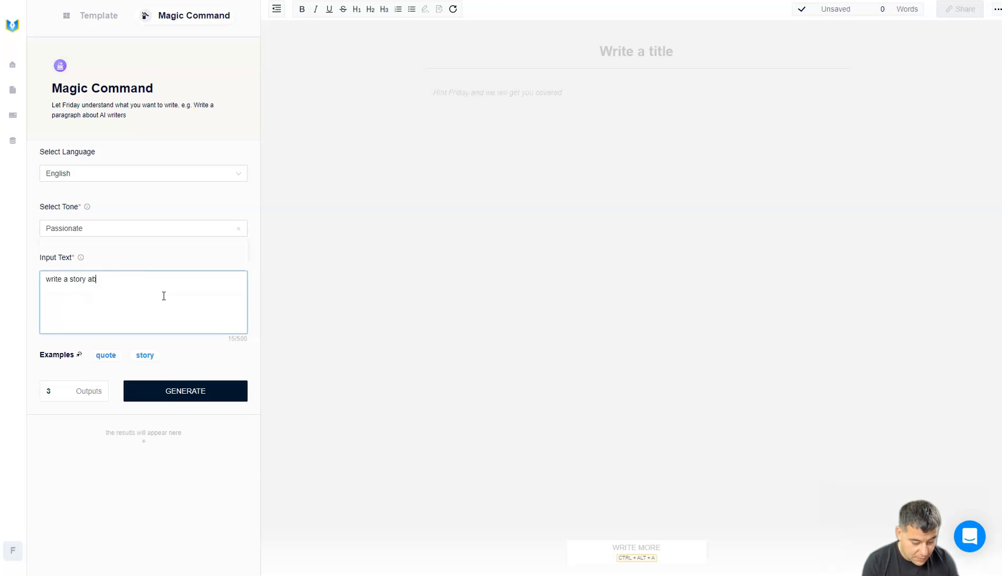
pyautogui.write('out the future of self-driven c')
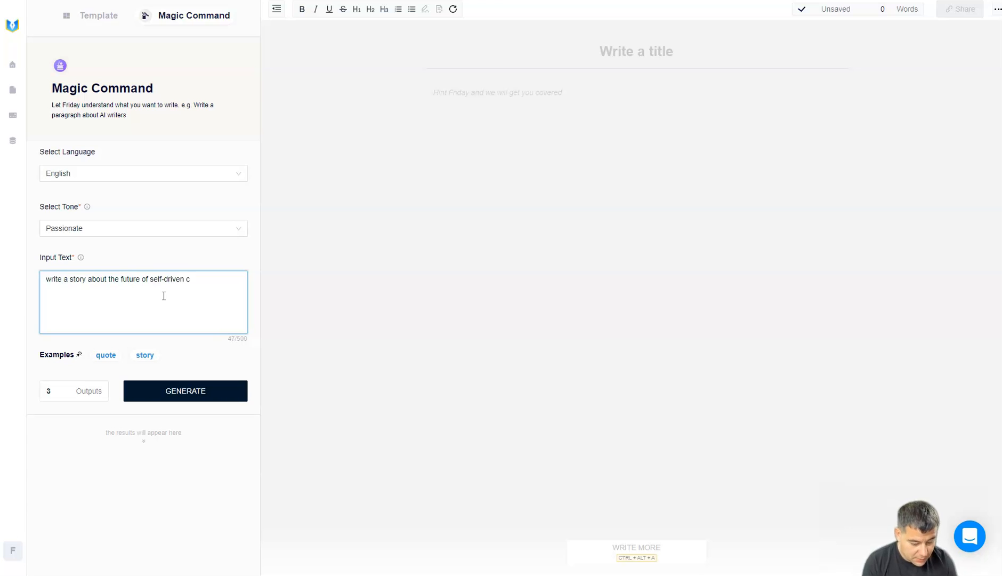
pyautogui.press('BackSpace')
pyautogui.press('BackSpace')
pyautogui.press('BackSpace')
pyautogui.press('BackSpace')
pyautogui.write('ing cars in the cities')
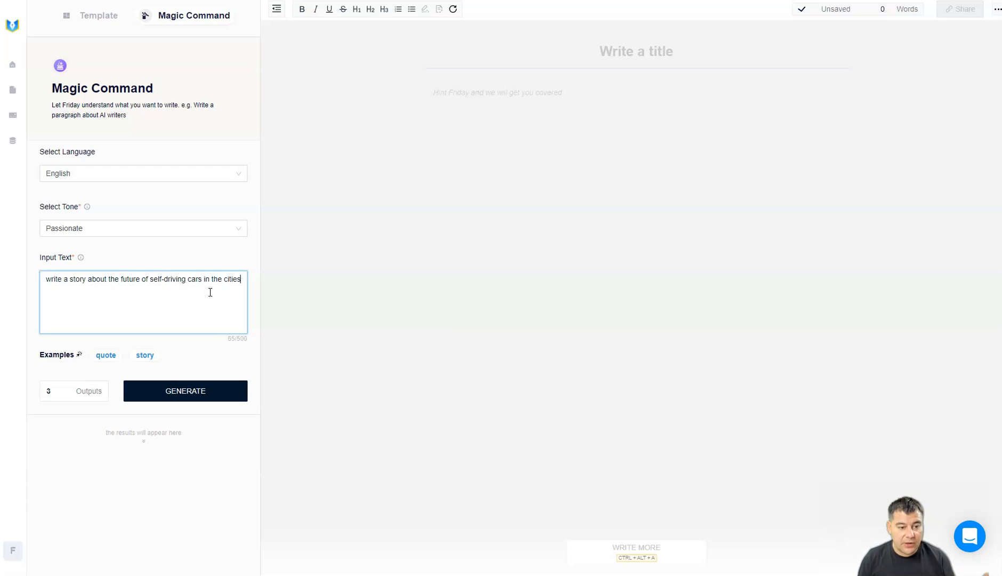
pyautogui.click(172, 393)
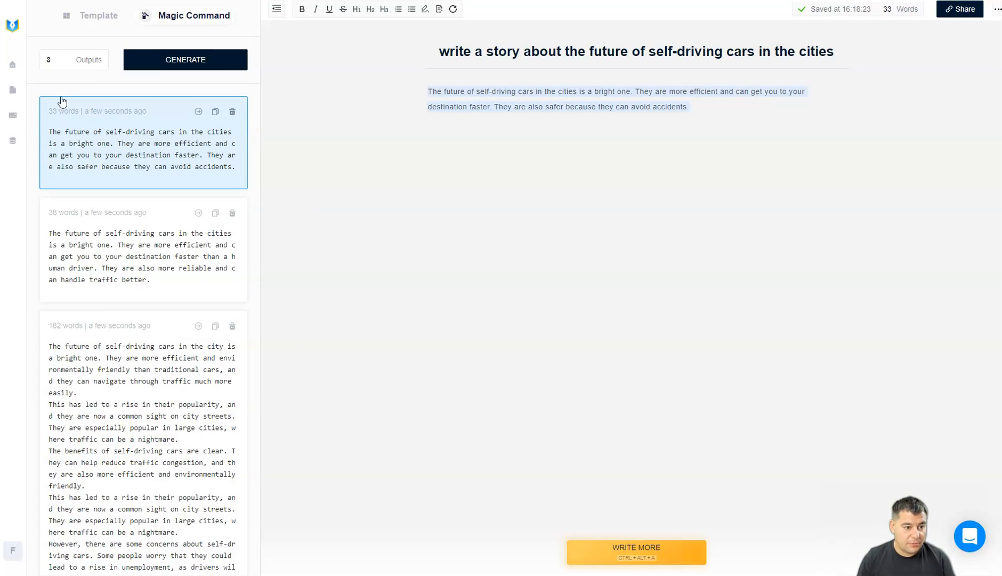
pyautogui.scroll(-2, 87, 259)
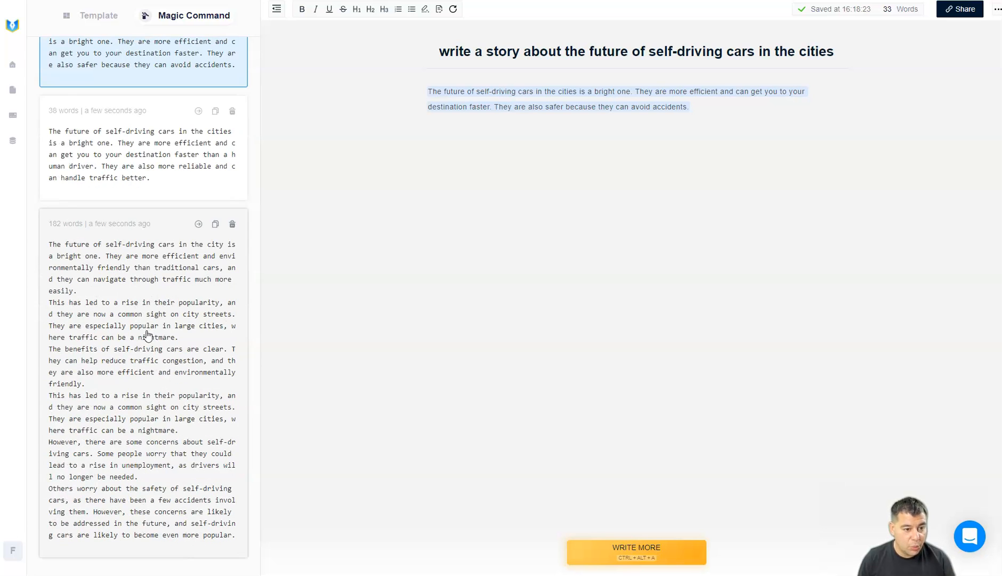
pyautogui.click(132, 383)
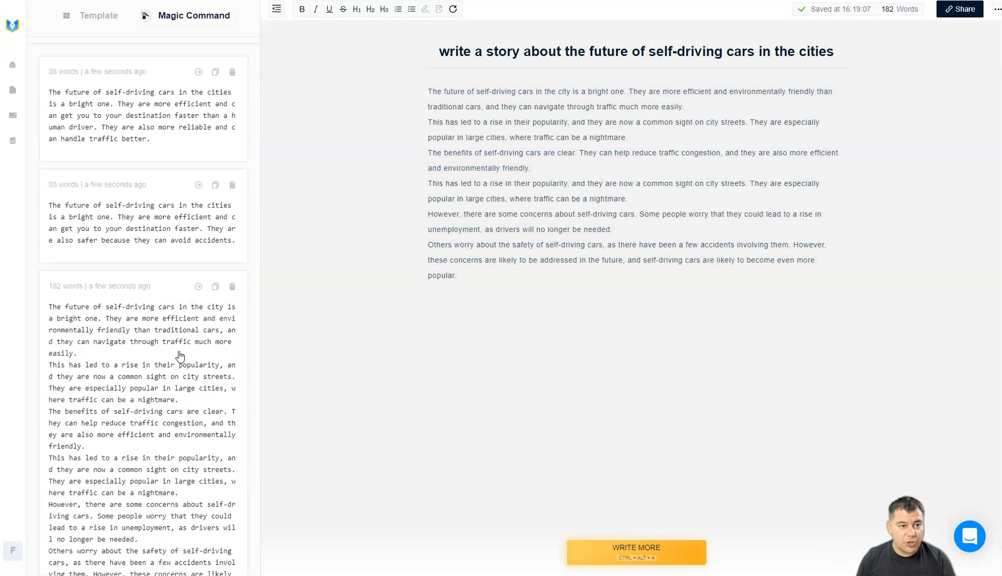
pyautogui.scroll(5, 178, 357)
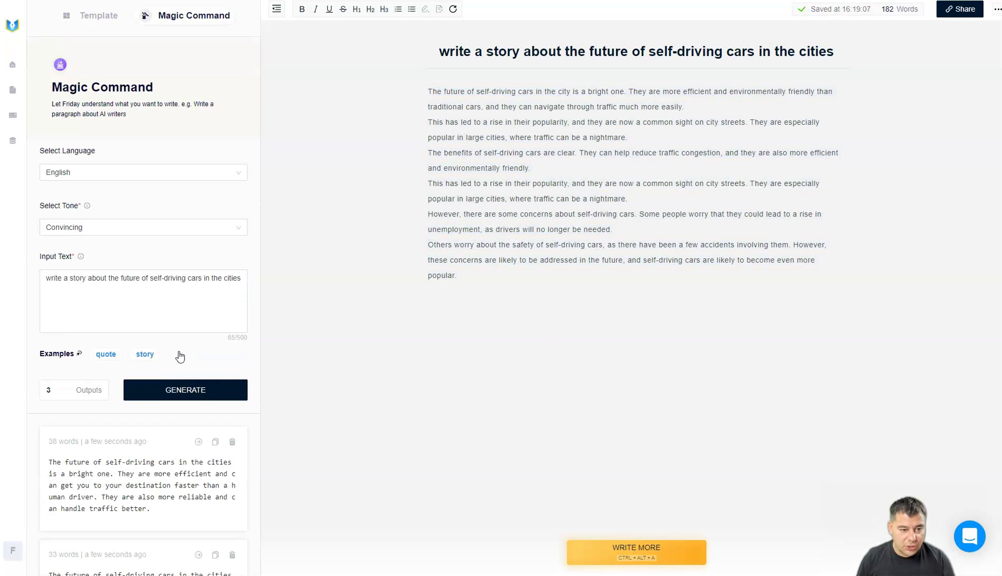
# Step: Glance at the tone choices, leave the story and go home to the template dashboard
pyautogui.click(239, 232)
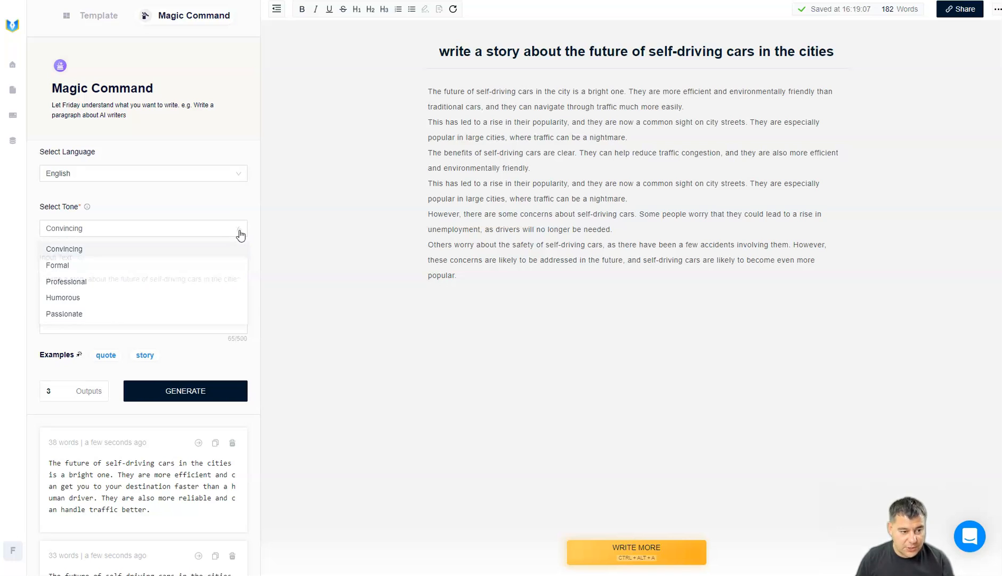
pyautogui.click(212, 313)
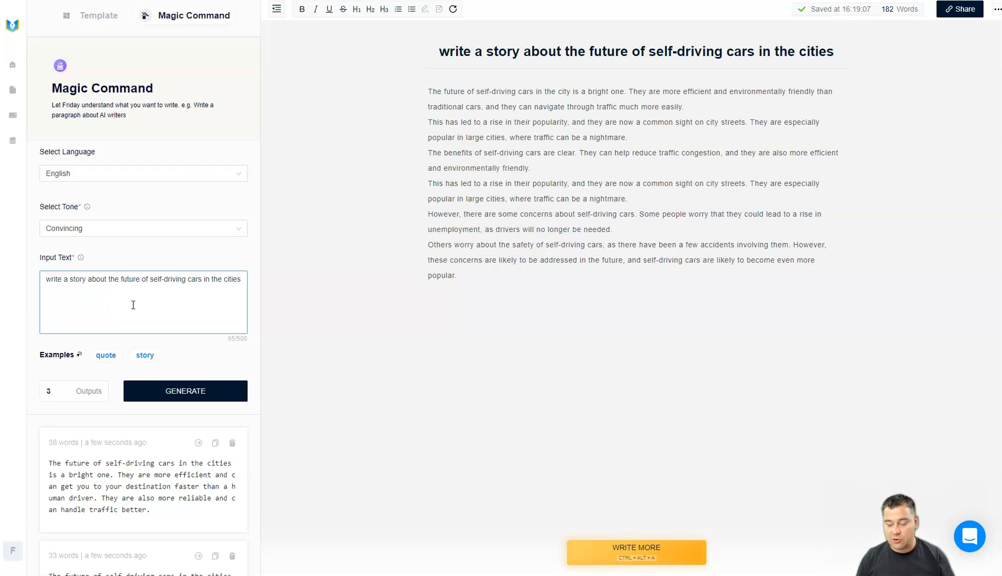
pyautogui.click(344, 280)
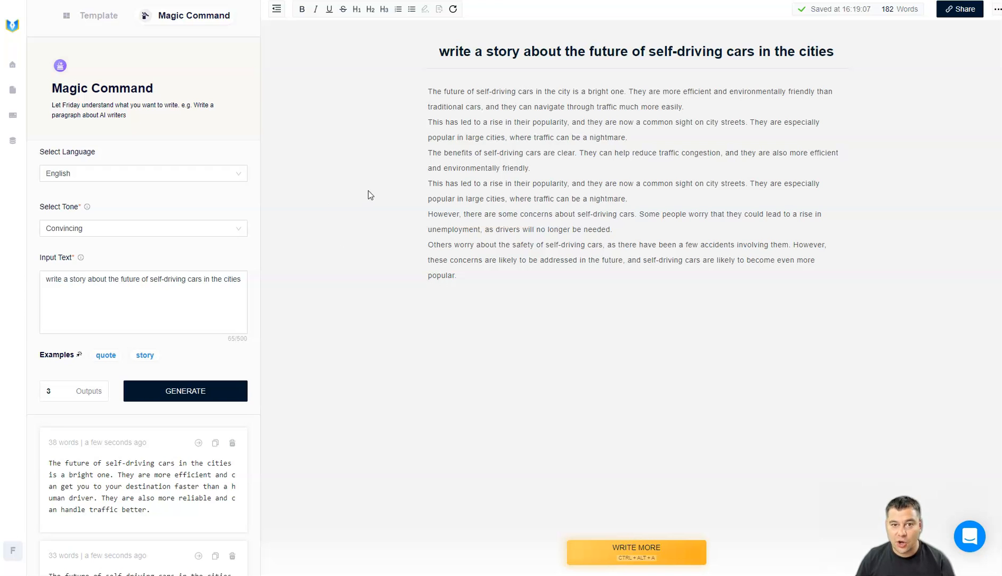
pyautogui.click(14, 65)
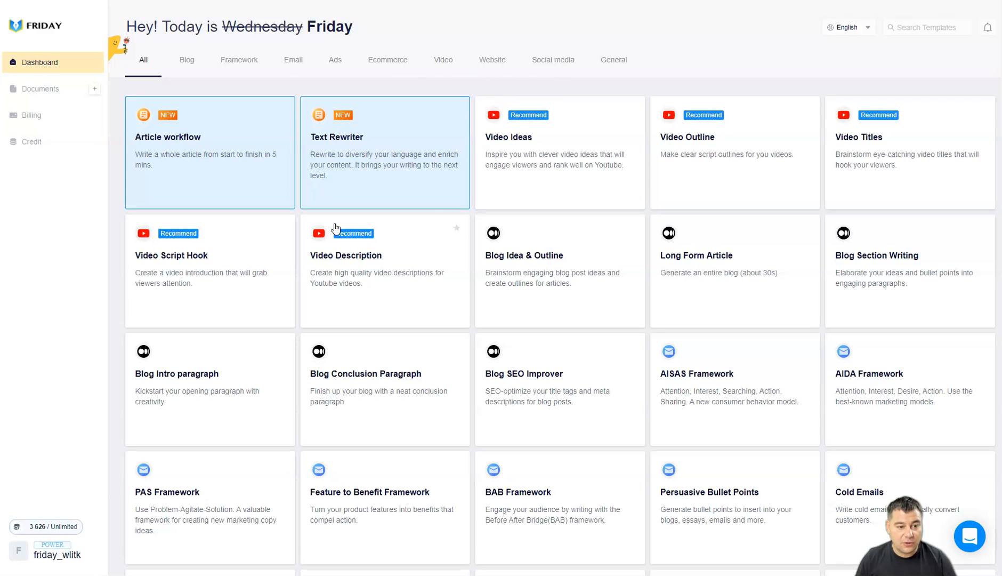
# Step: In Video Description, switch the document to the 49-word RC plane version and set Outputs to 3
pyautogui.click(381, 276)
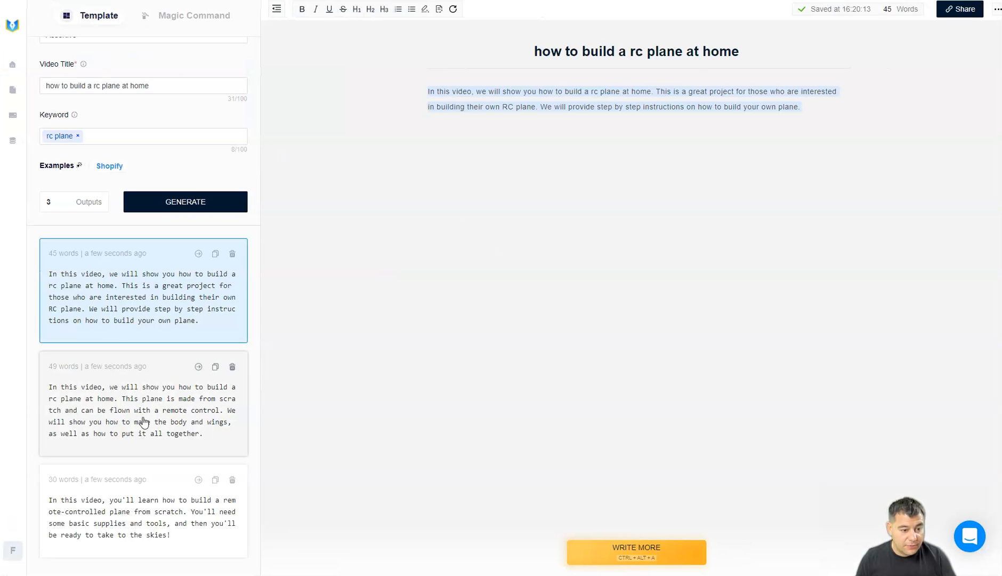
pyautogui.click(143, 421)
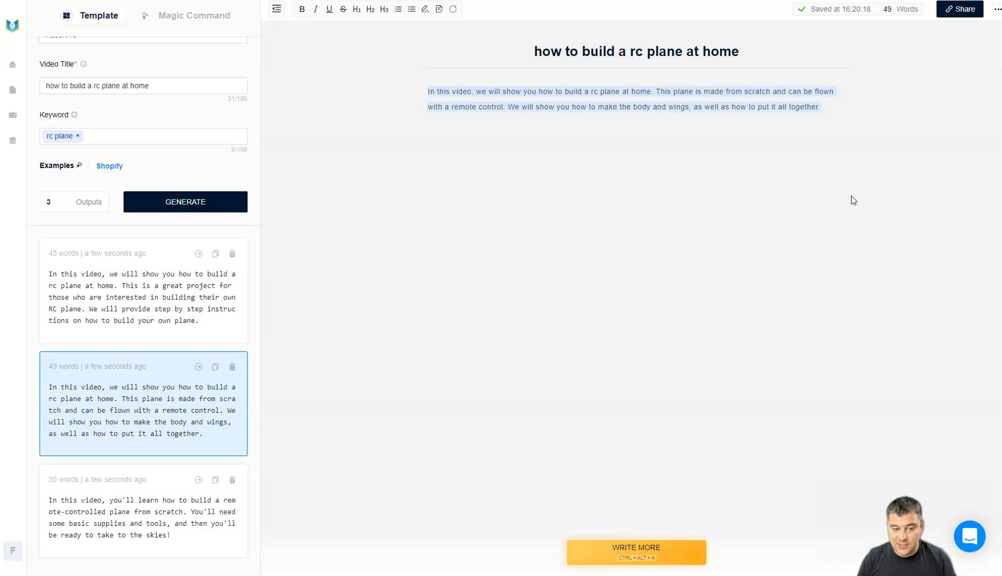
pyautogui.click(47, 203)
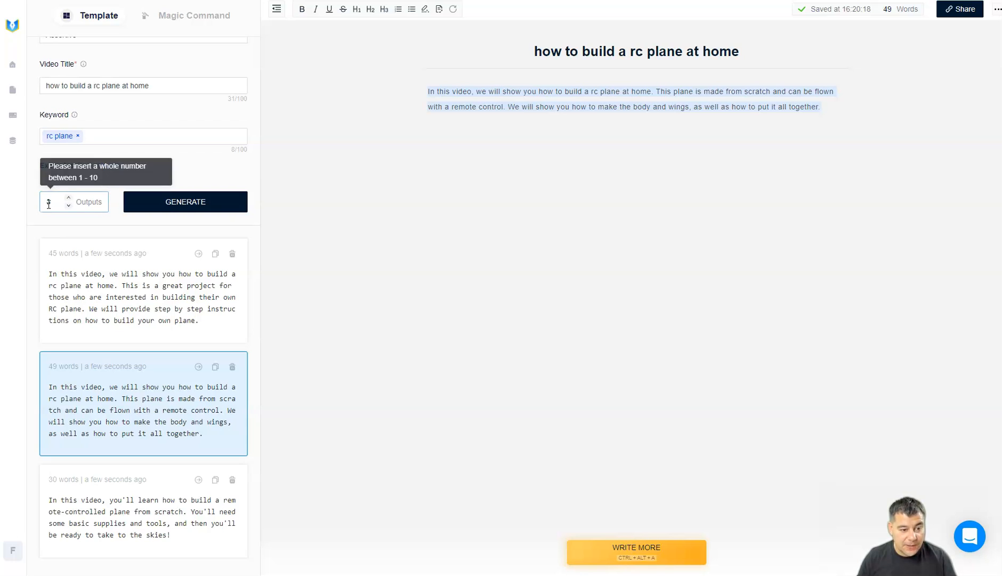
pyautogui.write('3')
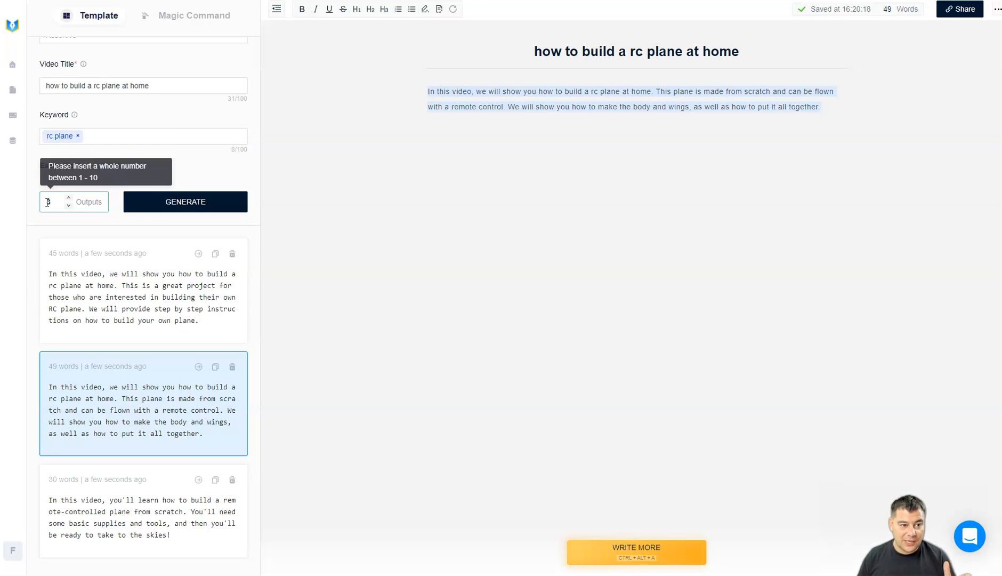
pyautogui.scroll(1, 161, 199)
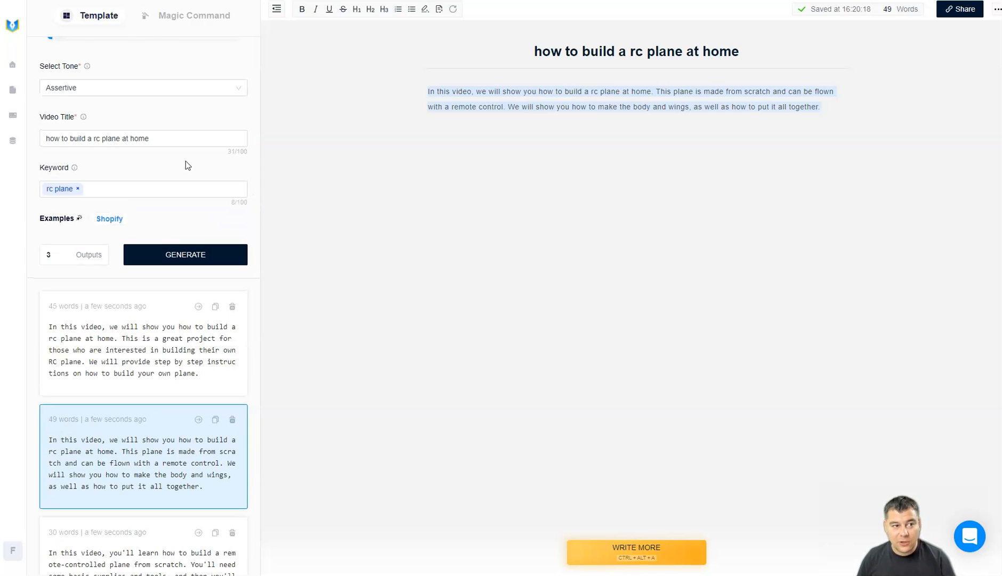
# Step: Return to the template dashboard from the left sidebar's home icon
pyautogui.click(12, 66)
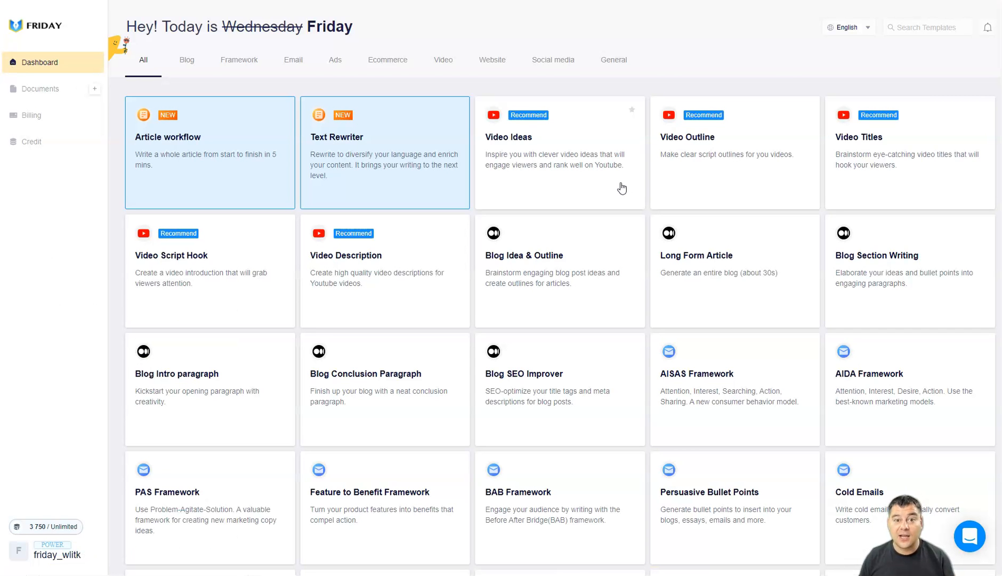